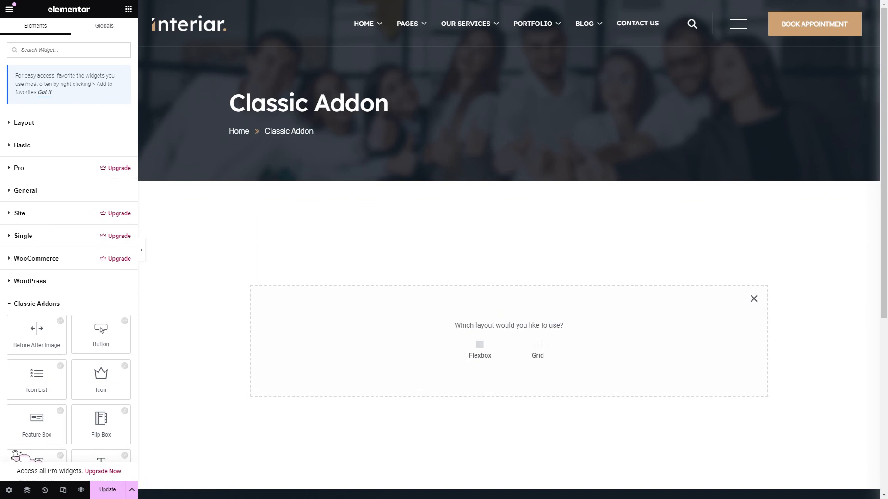
- Add a single-column flexbox container to the page and place the Timeline widget in it, searching the widgets for "time"
{"action": "left_click", "coordinate": [480, 352]}
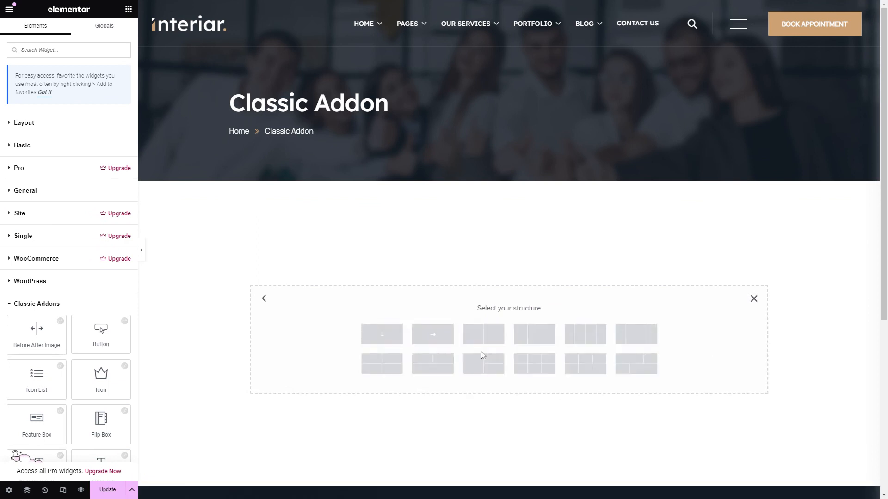
{"action": "left_click", "coordinate": [385, 341]}
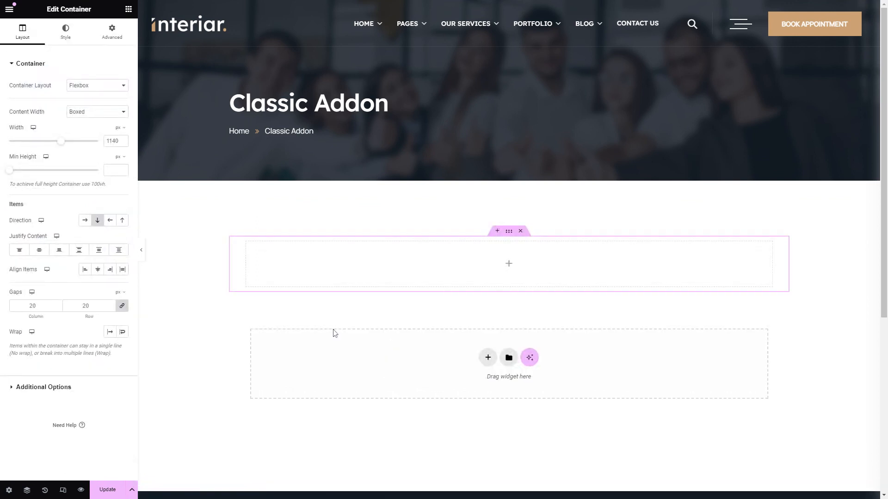
{"action": "left_click", "coordinate": [129, 10]}
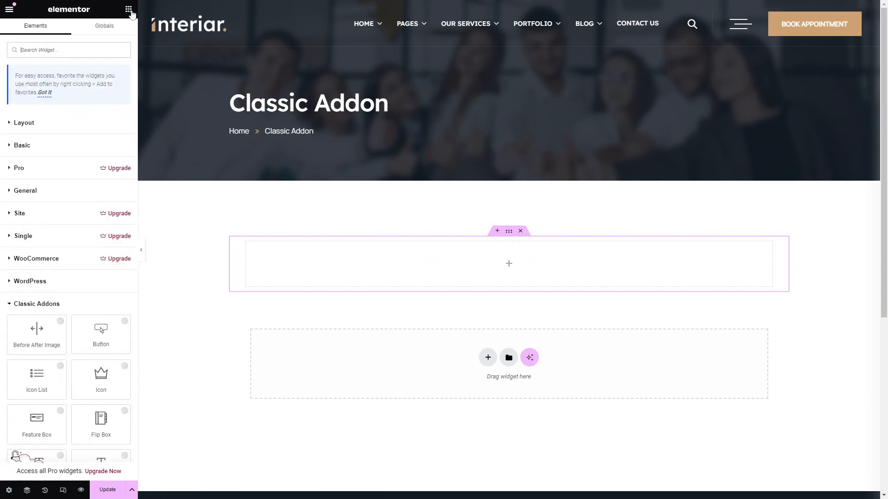
{"action": "left_click", "coordinate": [69, 50]}
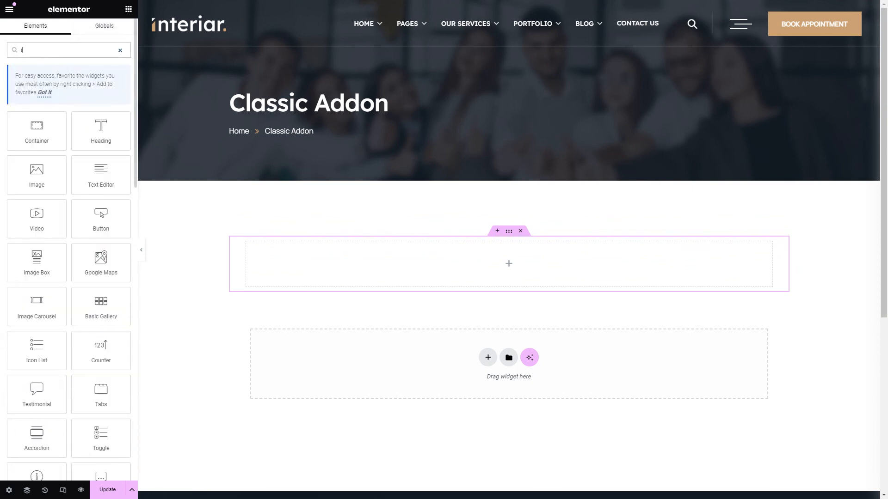
{"action": "type", "text": "time"}
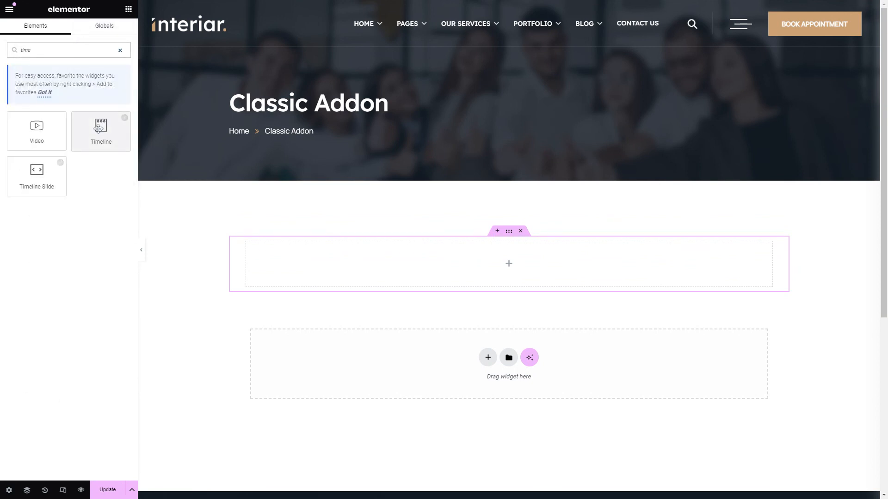
{"action": "left_click_drag", "start_coordinate": [101, 132], "coordinate": [335, 243]}
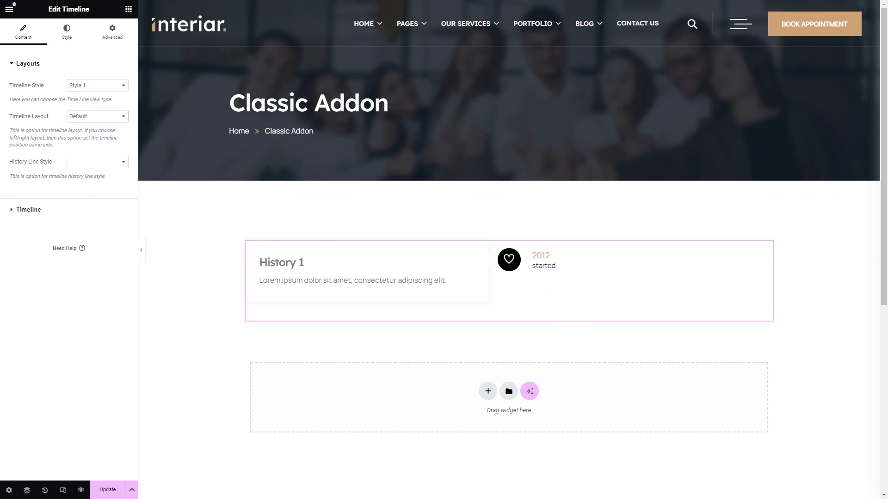
- Set the timeline layout to Right Layout and the history line style to Dotted
{"action": "left_click", "coordinate": [91, 144]}
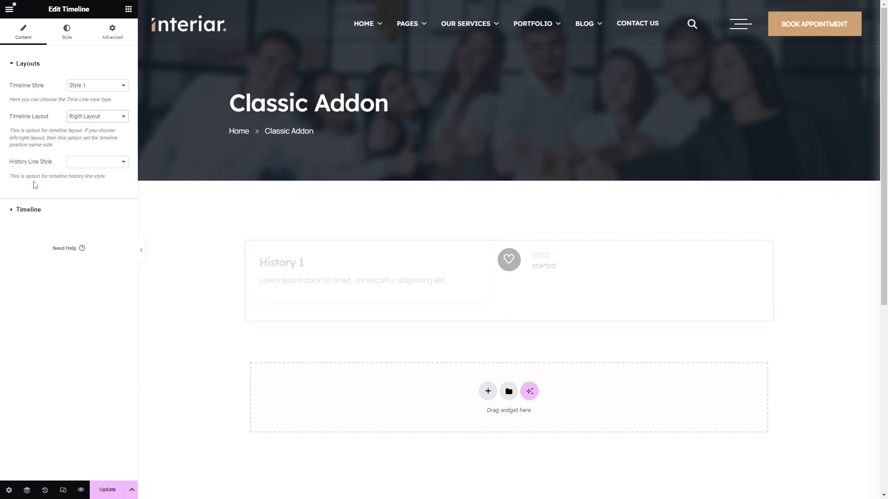
{"action": "left_click", "coordinate": [96, 180]}
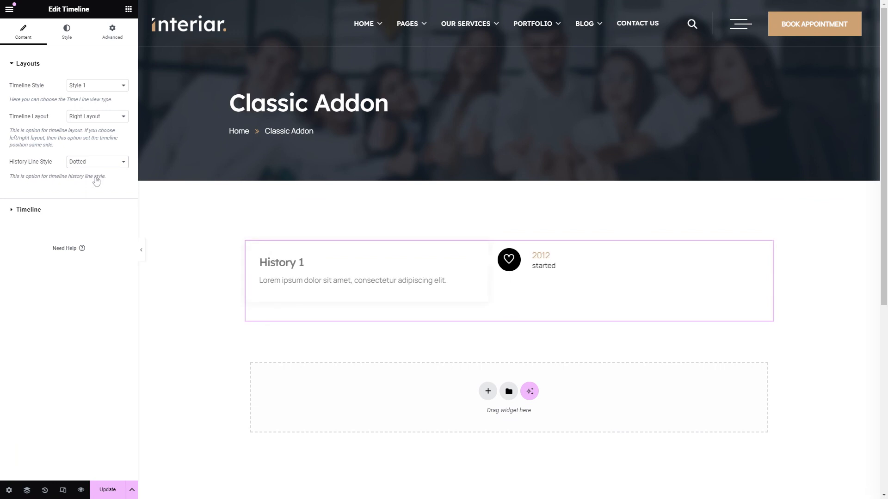
- Open the History 1 item in the timeline settings and set its timeline position to Opposite Side
{"action": "left_click", "coordinate": [65, 210]}
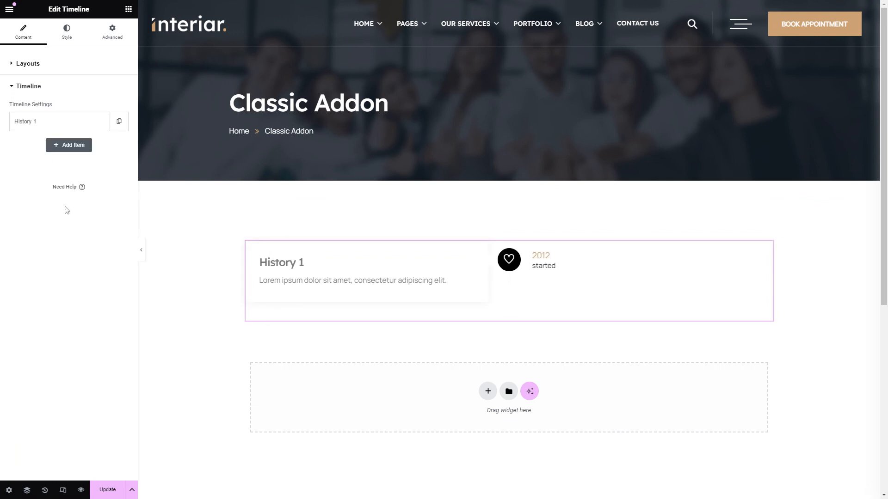
{"action": "left_click", "coordinate": [83, 127]}
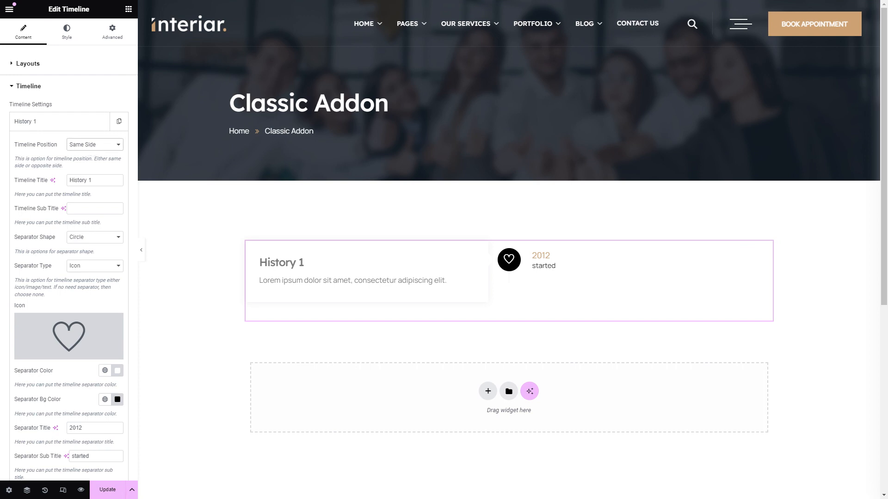
{"action": "left_click", "coordinate": [100, 168]}
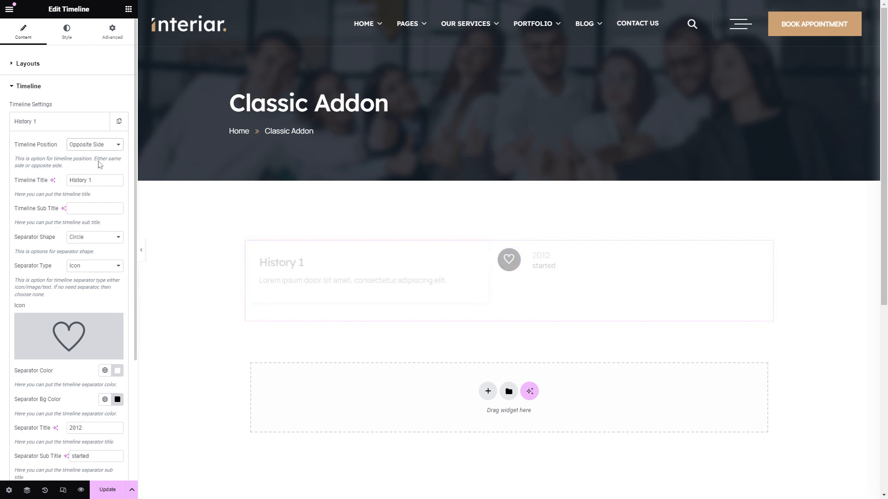
{"action": "left_click", "coordinate": [95, 181]}
{"action": "key", "text": "ctrl+a"}
{"action": "left_click", "coordinate": [93, 180]}
{"action": "left_click_drag", "start_coordinate": [92, 180], "coordinate": [68, 180]}
{"action": "left_click", "coordinate": [92, 190]}
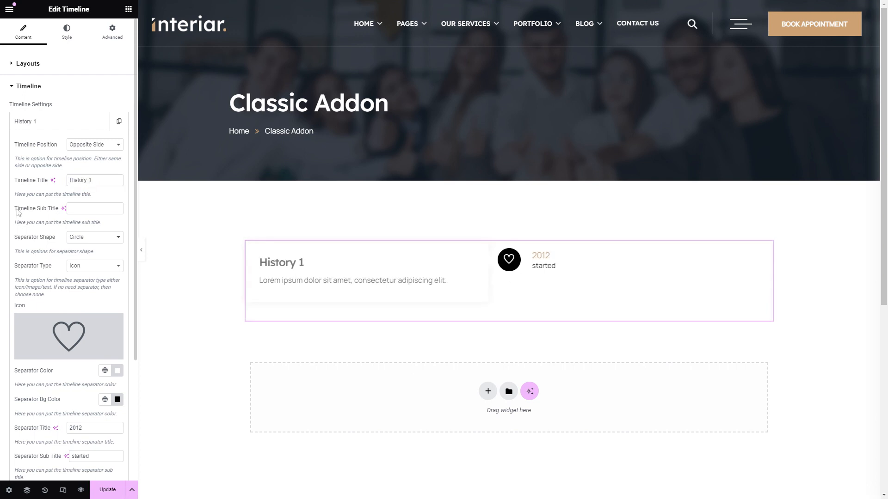
- Enter "Sub Title" as the History 1 item's timeline subtitle
{"action": "left_click_drag", "start_coordinate": [15, 209], "coordinate": [59, 209]}
{"action": "left_click", "coordinate": [93, 209]}
{"action": "type", "text": "Sub Ti"}
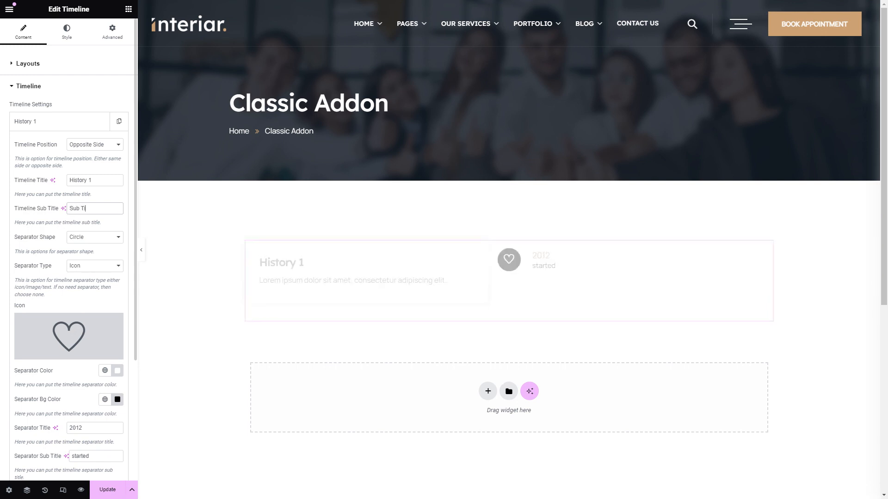
{"action": "type", "text": "tle"}
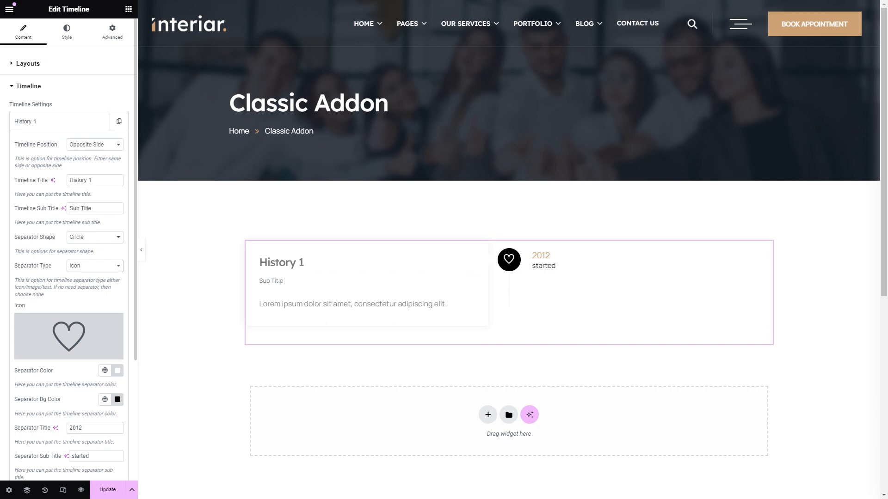
- Use Icon as the item's separator type and insert the outlined left-pointing hand from the icon library, filtering by "hand"
{"action": "left_click", "coordinate": [91, 286]}
{"action": "left_click", "coordinate": [86, 268]}
{"action": "left_click", "coordinate": [85, 282]}
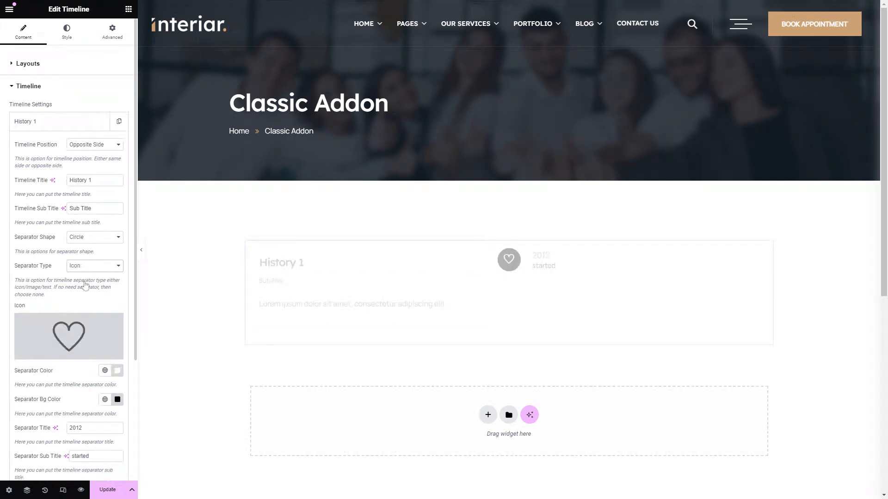
{"action": "scroll", "coordinate": [64, 300], "scroll_direction": "down", "scroll_amount": 3}
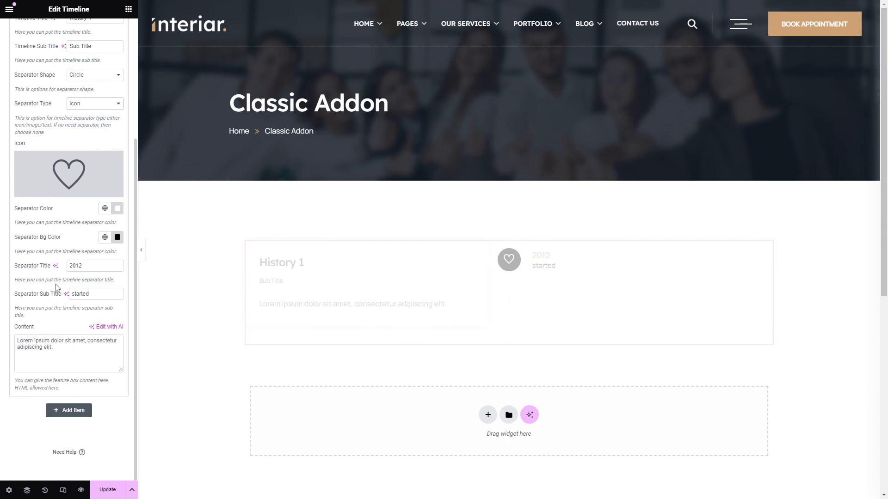
{"action": "left_click", "coordinate": [64, 167]}
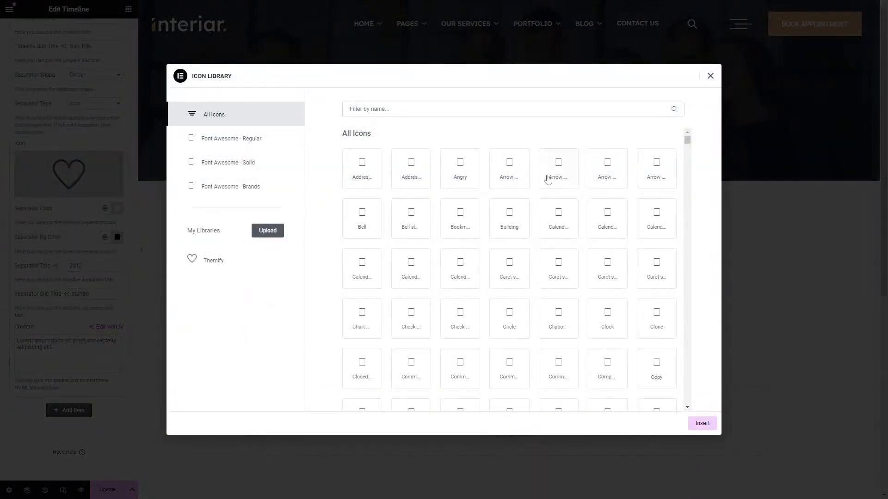
{"action": "type", "text": "hand"}
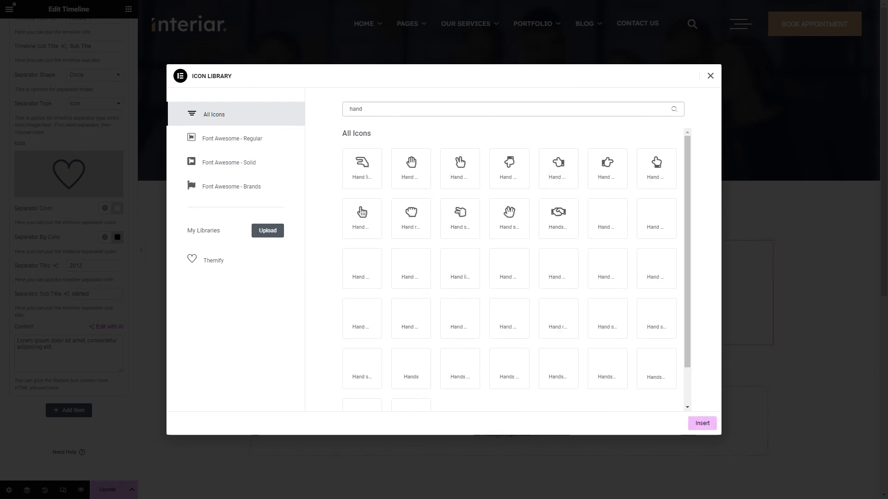
{"action": "left_click", "coordinate": [559, 169]}
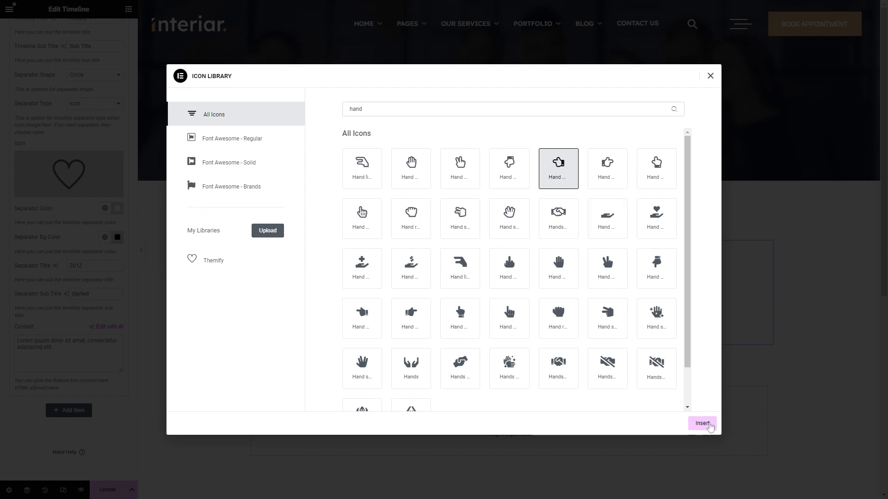
{"action": "left_click", "coordinate": [701, 423]}
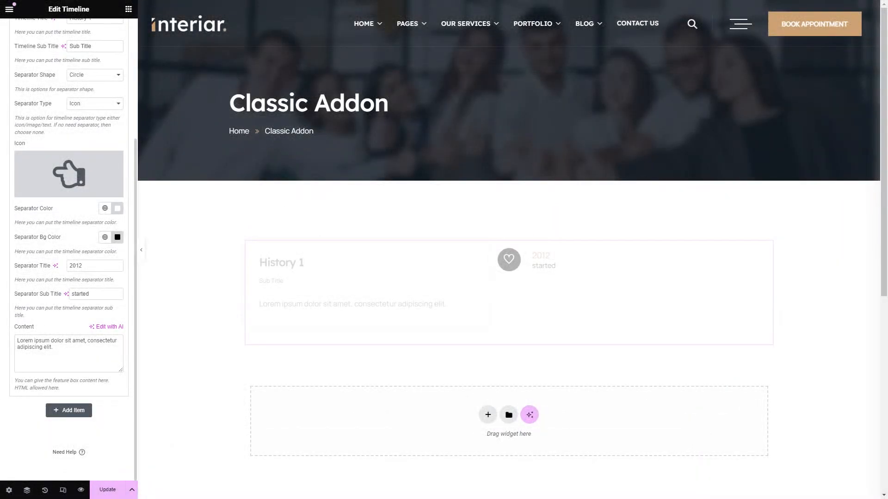
- Set the separator color to the global Secondary color and the separator background to the pink New Global Color
{"action": "left_click", "coordinate": [107, 211]}
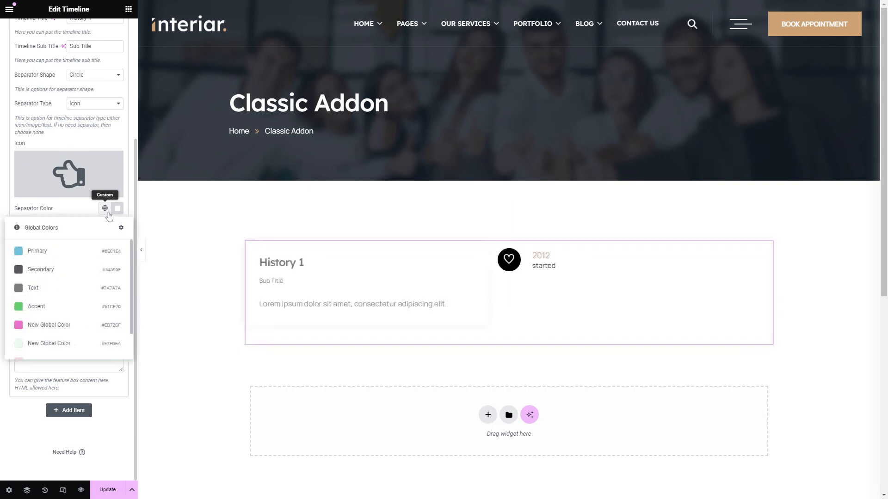
{"action": "scroll", "coordinate": [81, 328], "scroll_direction": "down", "scroll_amount": 1}
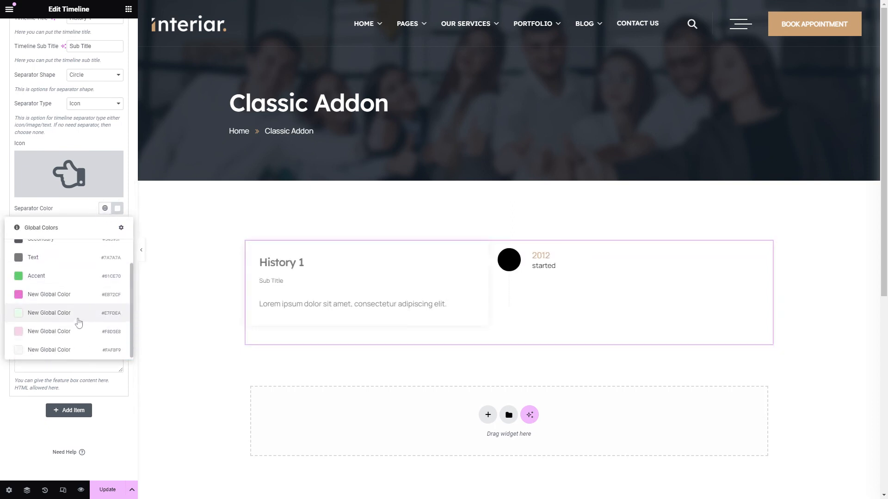
{"action": "scroll", "coordinate": [49, 315], "scroll_direction": "up", "scroll_amount": 1}
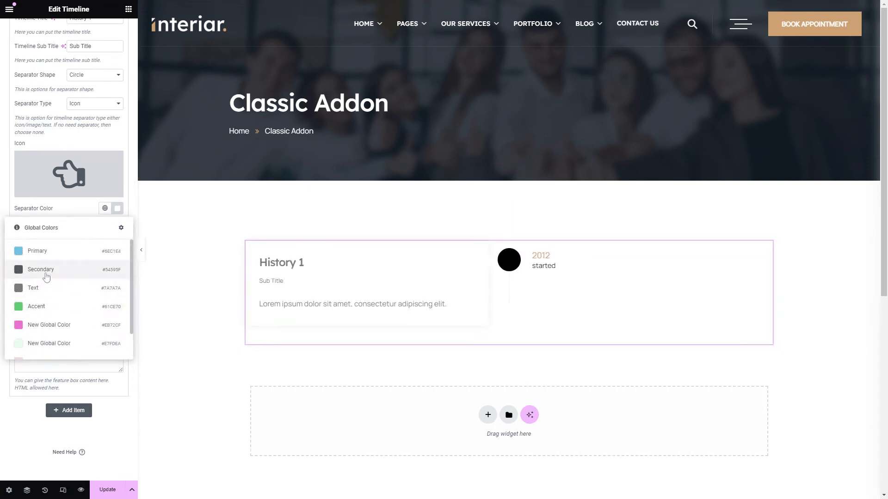
{"action": "left_click", "coordinate": [45, 273]}
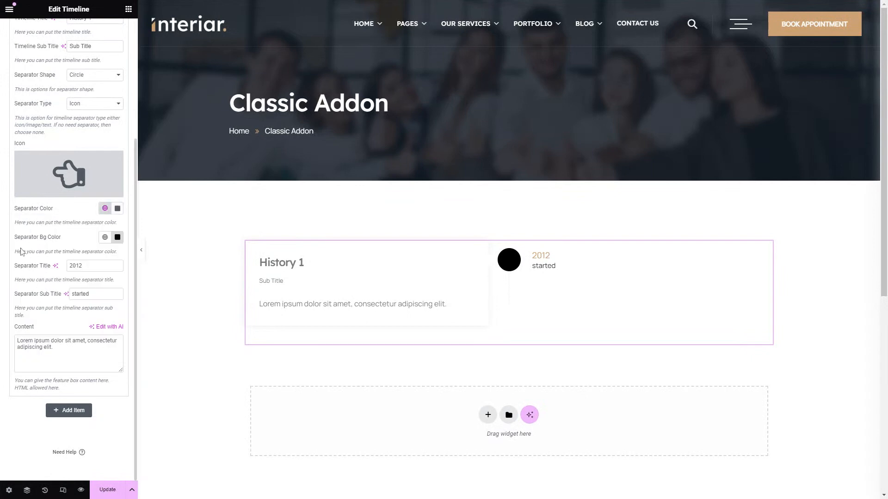
{"action": "left_click", "coordinate": [105, 237]}
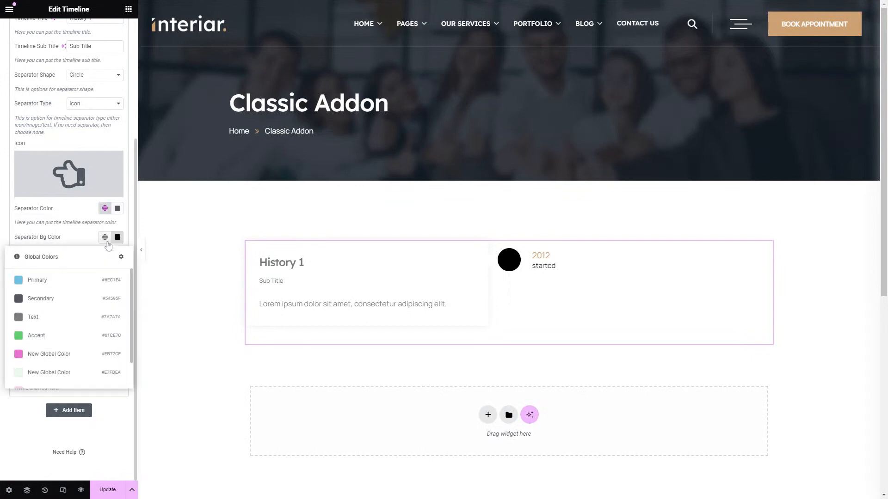
{"action": "scroll", "coordinate": [30, 339], "scroll_direction": "down", "scroll_amount": 1}
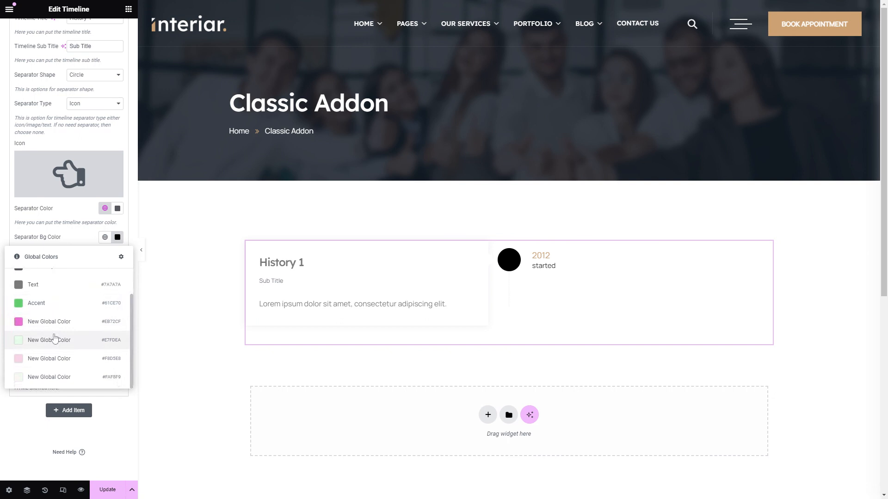
{"action": "left_click", "coordinate": [56, 322]}
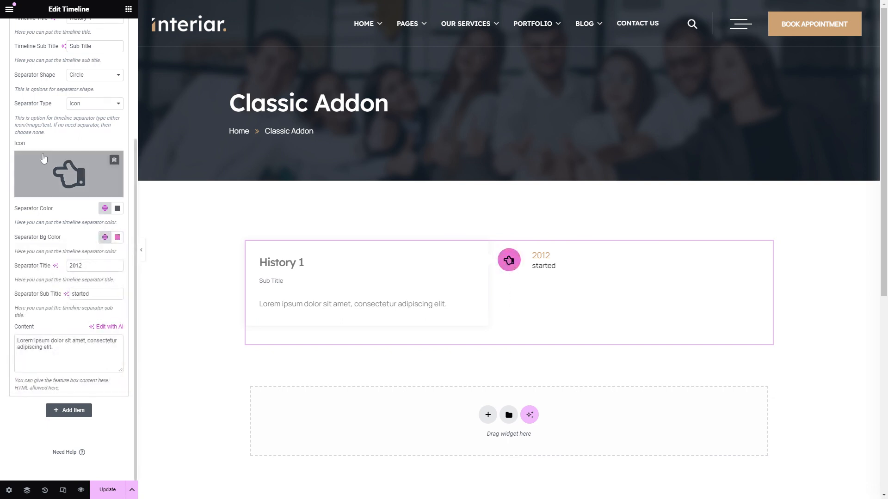
- Set the History 1 item's separator title to 2013
{"action": "left_click", "coordinate": [82, 266]}
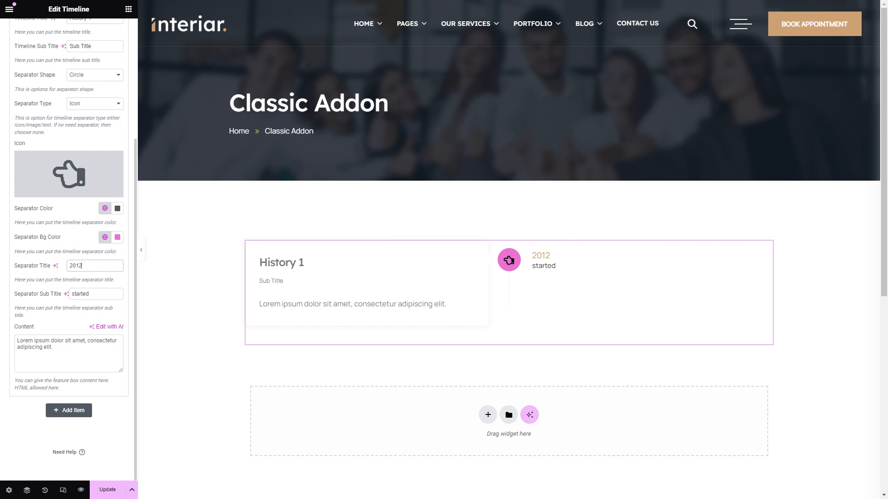
{"action": "key", "text": "BackSpace"}
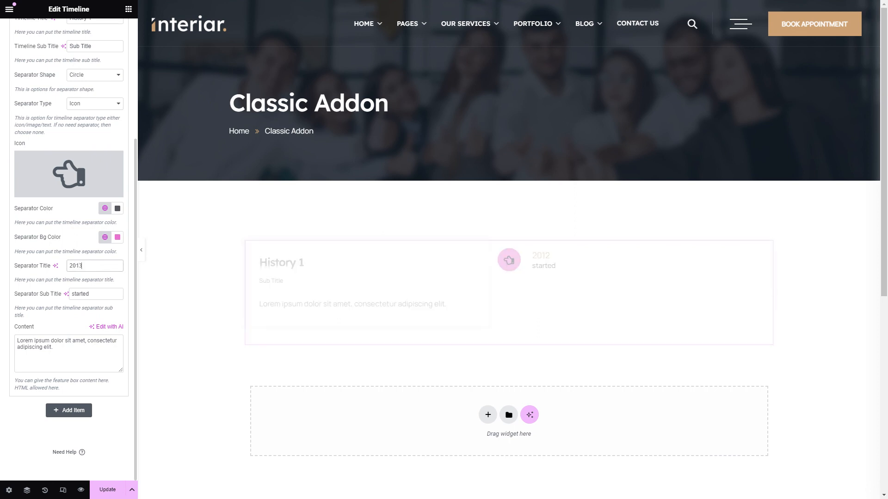
{"action": "left_click_drag", "start_coordinate": [14, 295], "coordinate": [62, 295]}
{"action": "left_click", "coordinate": [89, 294]}
{"action": "left_click_drag", "start_coordinate": [88, 294], "coordinate": [70, 294]}
{"action": "left_click", "coordinate": [53, 348]}
{"action": "key", "text": "ctrl+a"}
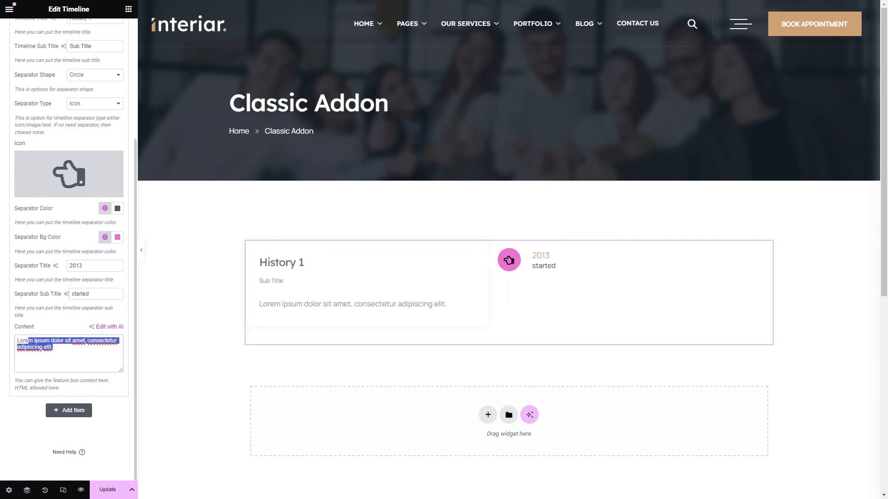
{"action": "double_click", "coordinate": [48, 348]}
{"action": "key", "text": "ctrl+a"}
{"action": "left_click", "coordinate": [53, 347]}
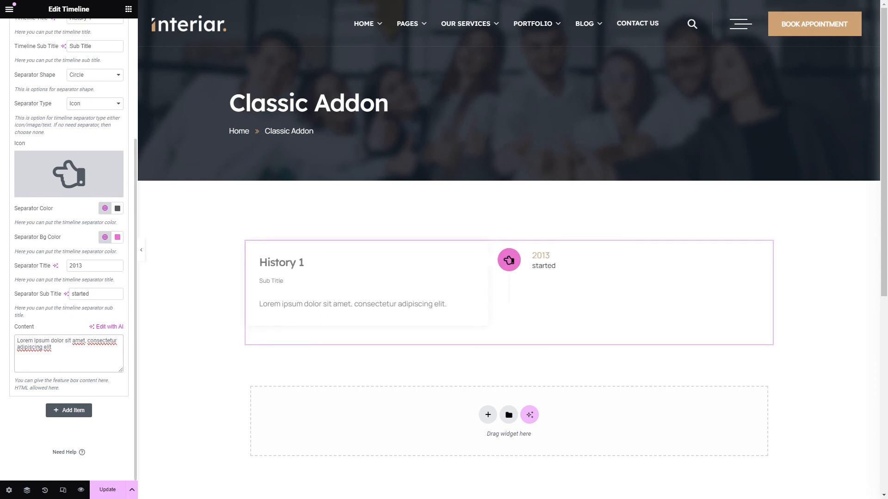
- Collapse the History 1 item and duplicate it in the timeline settings
{"action": "scroll", "coordinate": [89, 353], "scroll_direction": "up", "scroll_amount": 5}
{"action": "left_click", "coordinate": [69, 121]}
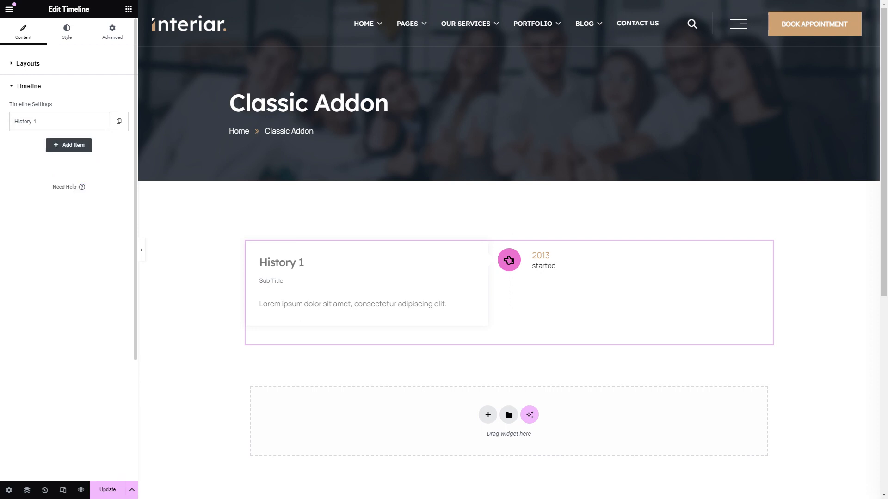
{"action": "left_click", "coordinate": [118, 121]}
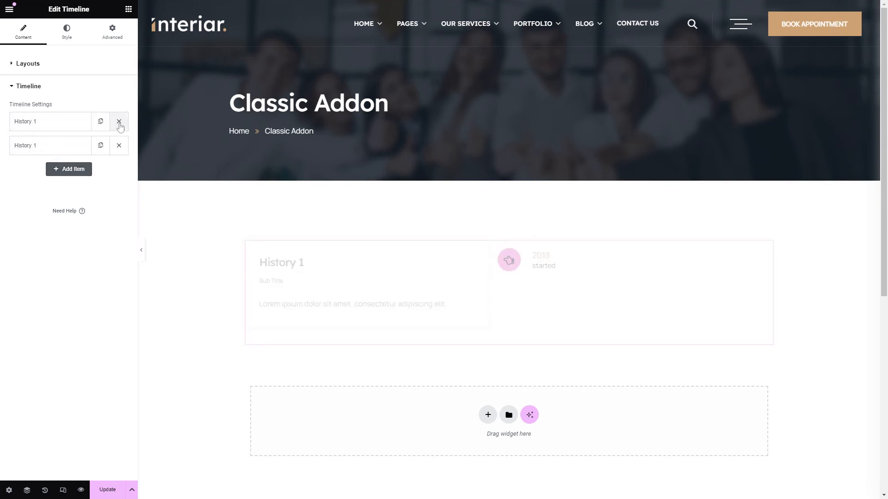
- Expand the second timeline item and examine its title, subtitle, separator shape and separator type settings
{"action": "left_click", "coordinate": [64, 146]}
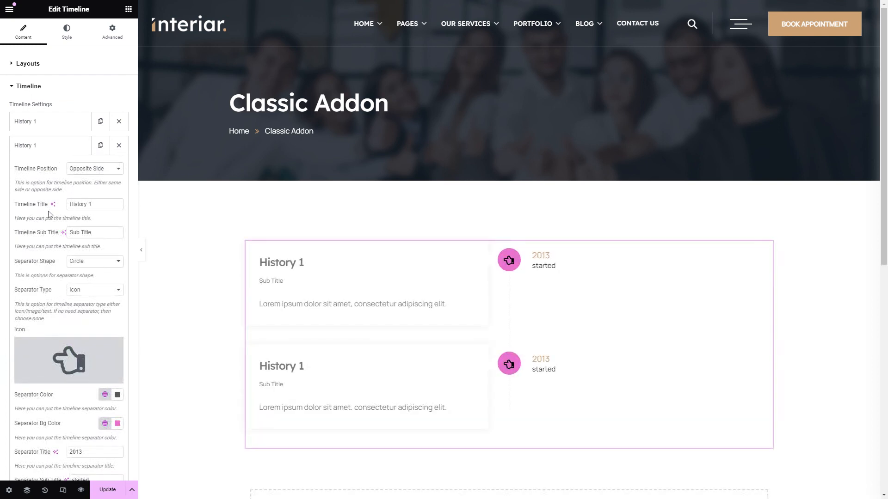
{"action": "left_click", "coordinate": [92, 204]}
{"action": "left_click_drag", "start_coordinate": [92, 204], "coordinate": [52, 207]}
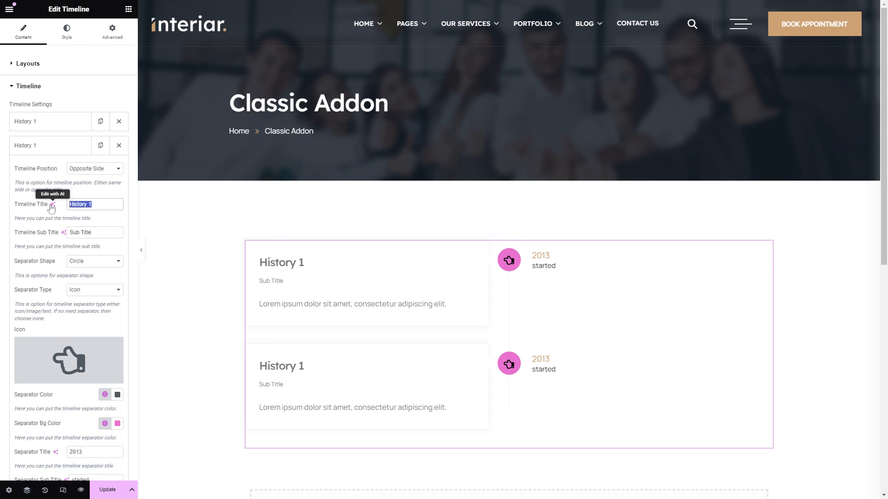
{"action": "left_click", "coordinate": [94, 205]}
{"action": "left_click", "coordinate": [36, 246]}
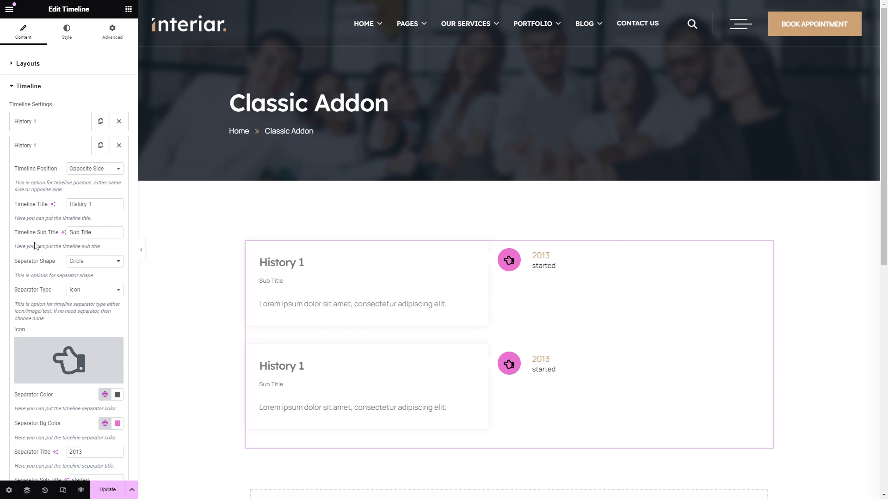
{"action": "left_click", "coordinate": [91, 232]}
{"action": "scroll", "coordinate": [34, 194], "scroll_direction": "down", "scroll_amount": 3}
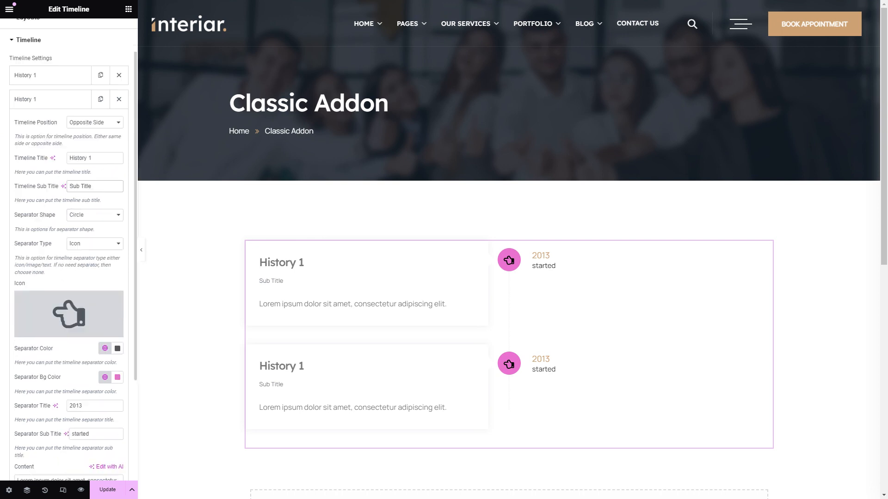
{"action": "left_click", "coordinate": [93, 124]}
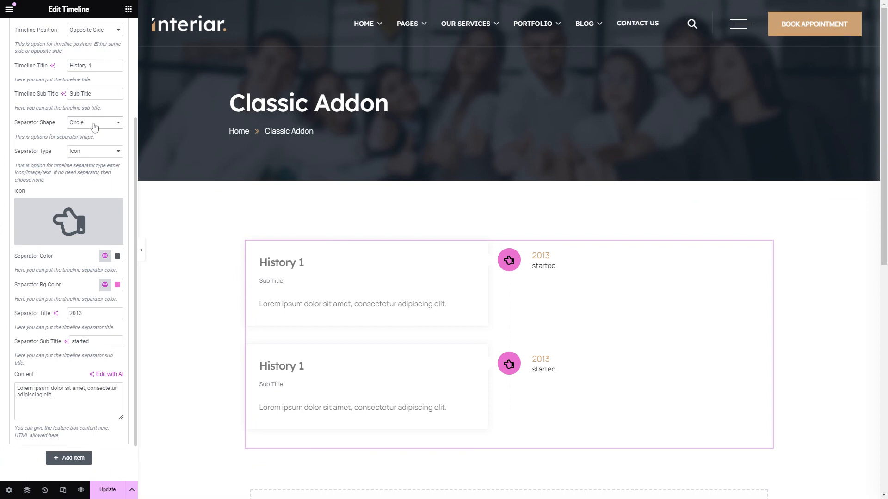
{"action": "left_click", "coordinate": [32, 143]}
{"action": "left_click", "coordinate": [90, 153]}
{"action": "scroll", "coordinate": [45, 193], "scroll_direction": "down", "scroll_amount": 1}
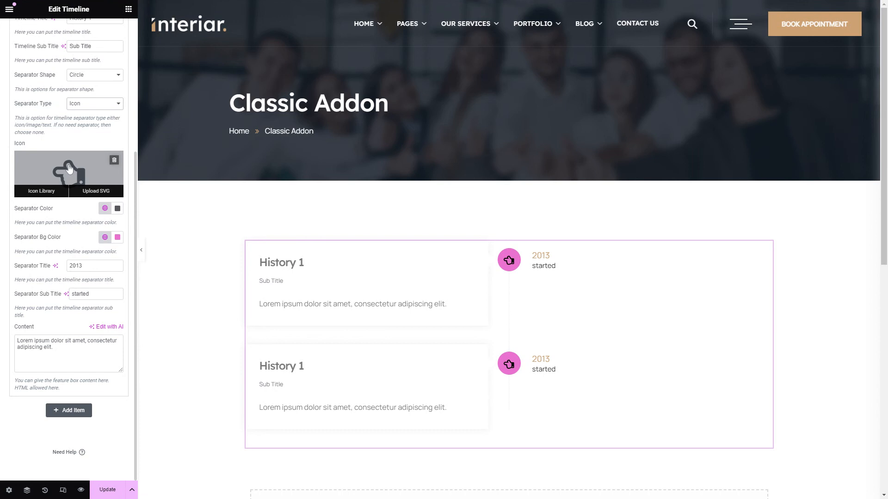
- Examine the custom color pickers for the second item's separator color and separator background color
{"action": "left_click", "coordinate": [115, 212]}
{"action": "left_click", "coordinate": [38, 240]}
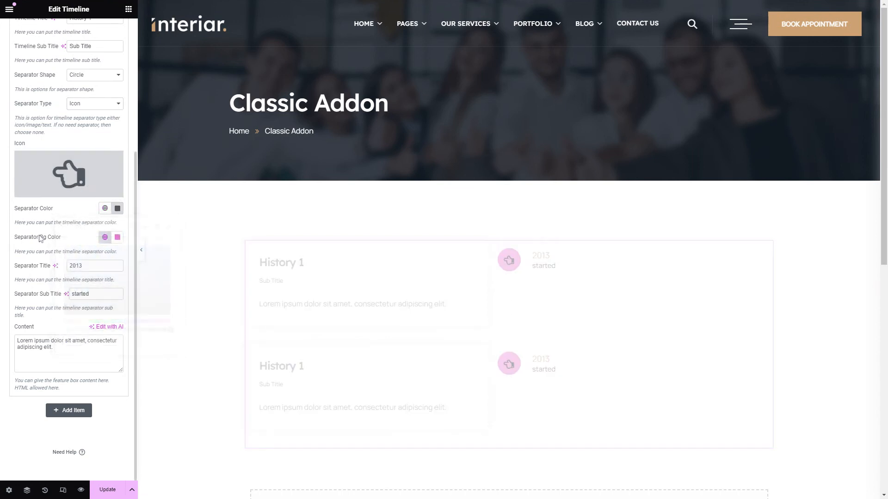
{"action": "left_click", "coordinate": [117, 237]}
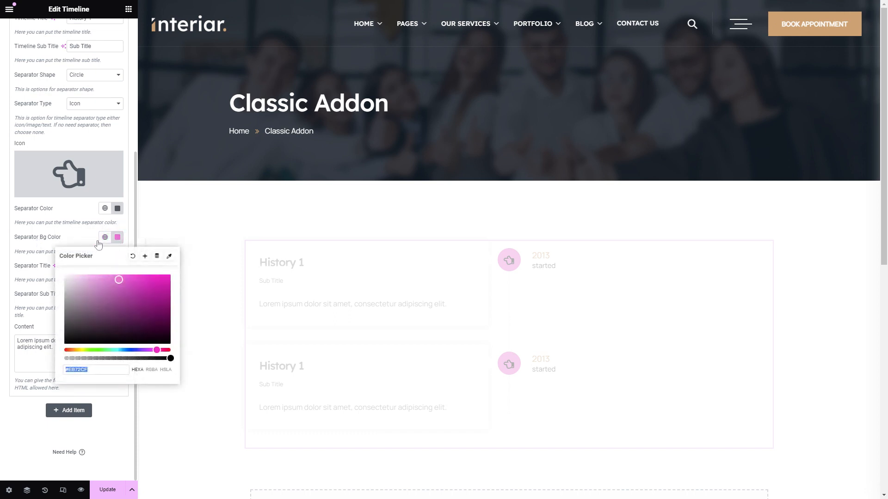
{"action": "left_click", "coordinate": [76, 239]}
- Set the second timeline item's separator title to 2014, keeping its separator subtitle and content text
{"action": "left_click", "coordinate": [73, 265]}
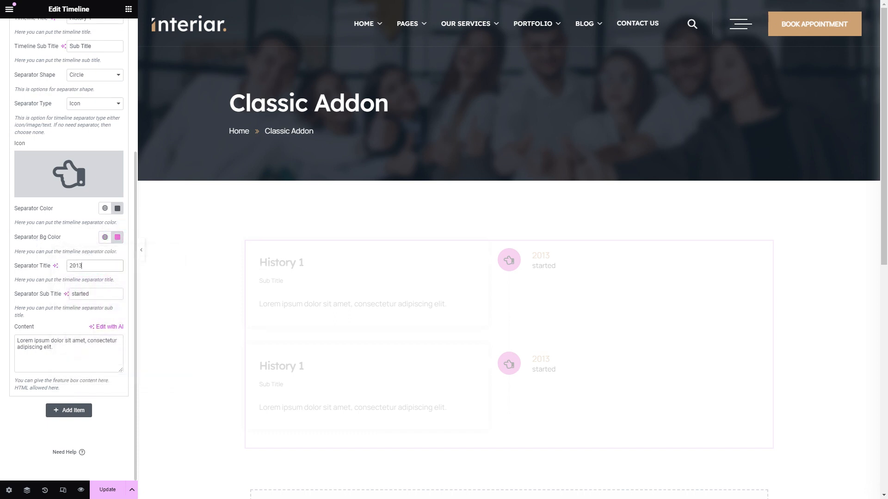
{"action": "left_click_drag", "start_coordinate": [81, 266], "coordinate": [78, 265]}
{"action": "type", "text": "4"}
{"action": "left_click_drag", "start_coordinate": [89, 294], "coordinate": [70, 294]}
{"action": "left_click", "coordinate": [89, 294]}
{"action": "left_click", "coordinate": [80, 353]}
{"action": "left_click_drag", "start_coordinate": [79, 352], "coordinate": [14, 340]}
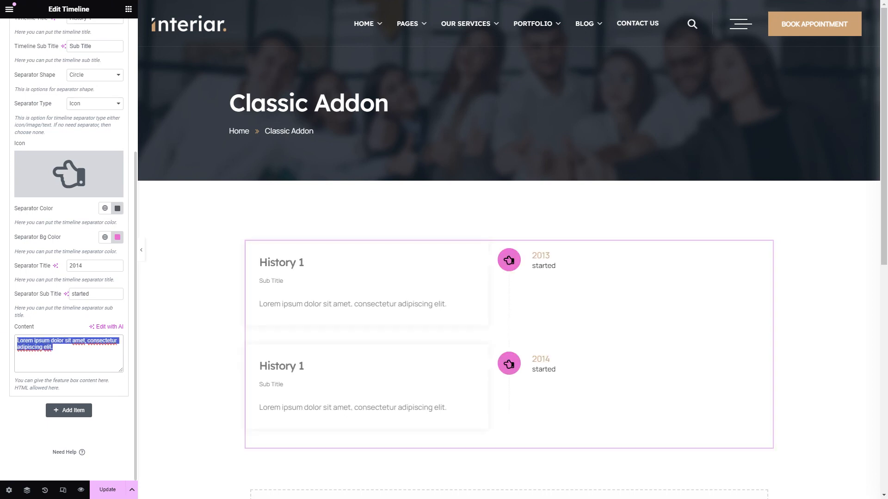
{"action": "left_click", "coordinate": [74, 357]}
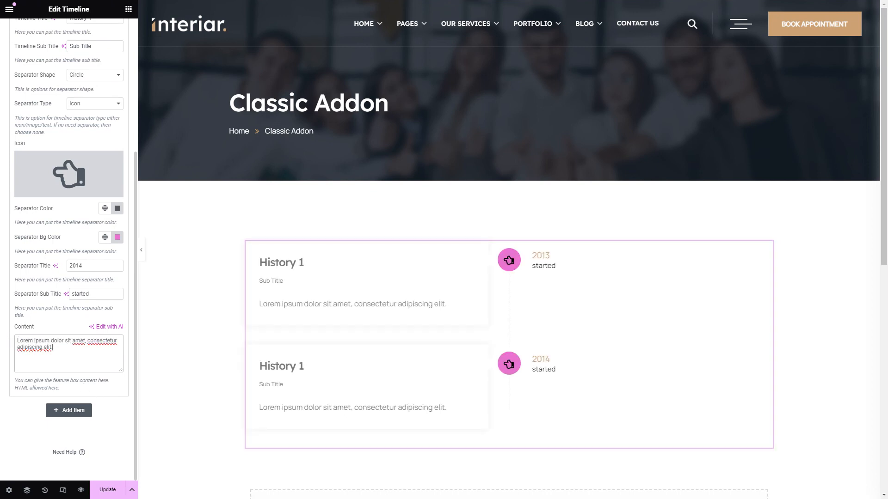
- Collapse the second timeline item and duplicate it to add a third history item
{"action": "scroll", "coordinate": [74, 277], "scroll_direction": "up", "scroll_amount": 4}
{"action": "left_click", "coordinate": [50, 150]}
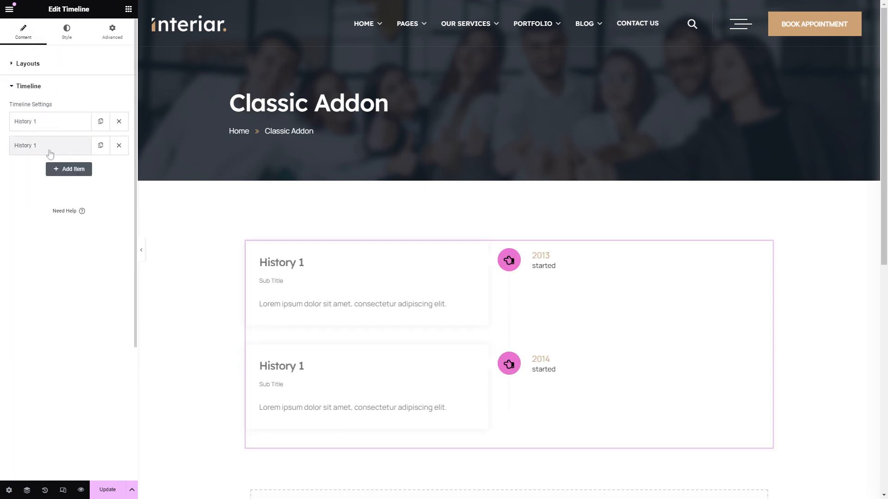
{"action": "left_click", "coordinate": [101, 146]}
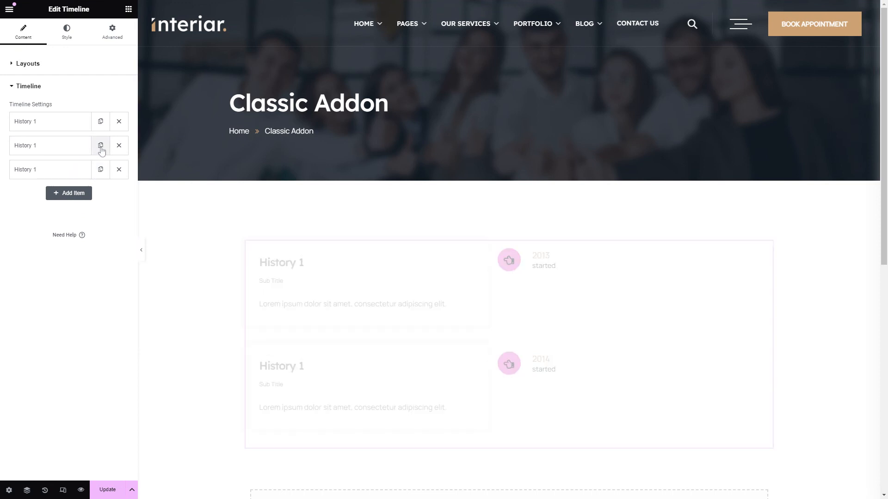
- Expand the third timeline item and examine its title, subtitle, separator icon and separator color options
{"action": "left_click", "coordinate": [63, 174]}
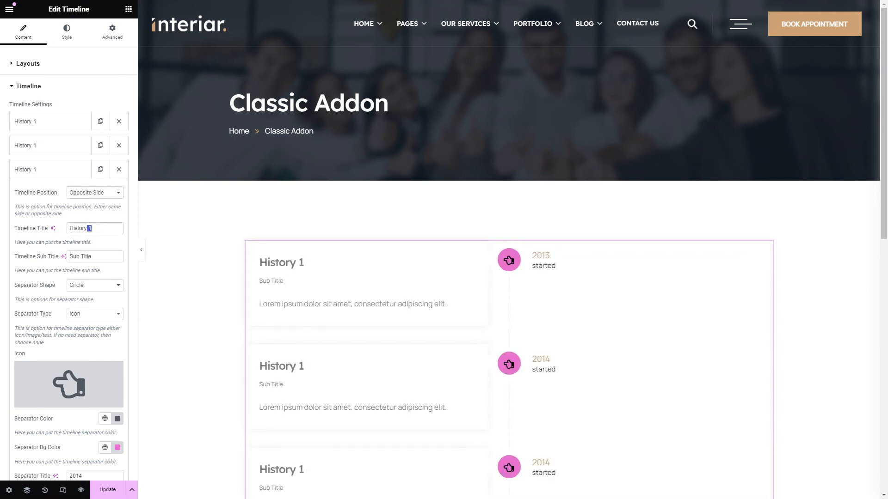
{"action": "key", "text": "shift+Left"}
{"action": "left_click", "coordinate": [95, 257]}
{"action": "scroll", "coordinate": [58, 283], "scroll_direction": "down", "scroll_amount": 4}
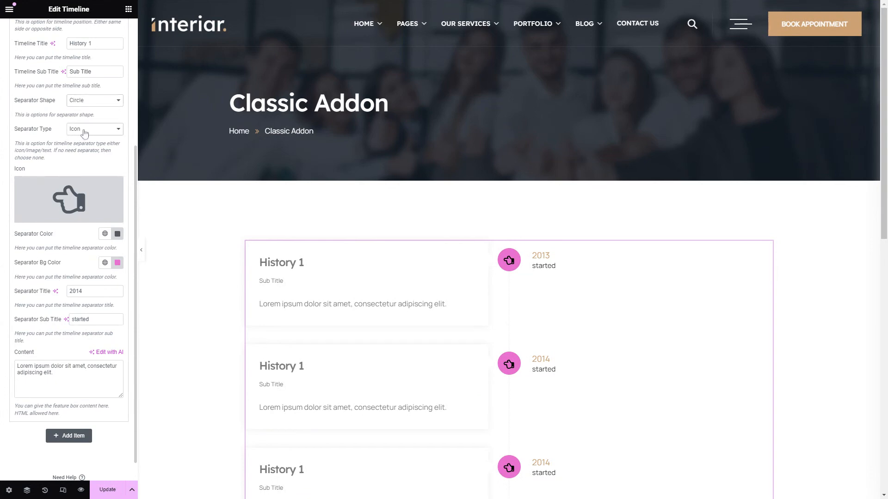
{"action": "left_click", "coordinate": [39, 202]}
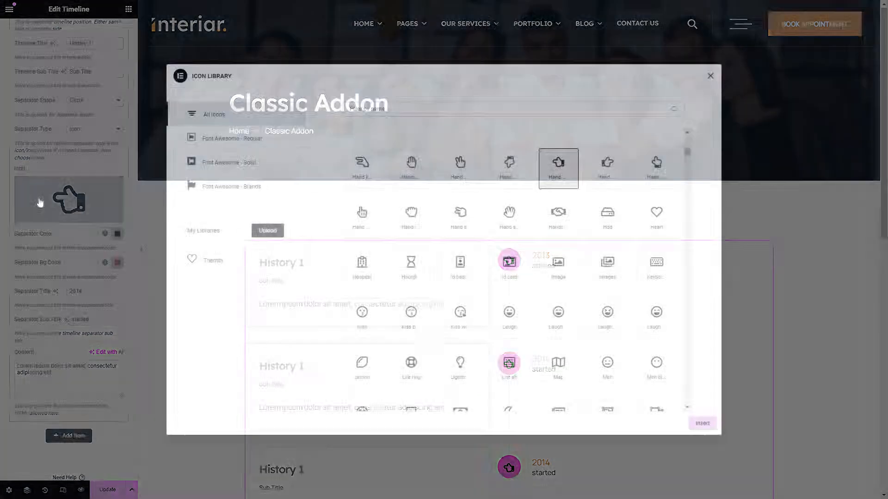
{"action": "left_click", "coordinate": [710, 75]}
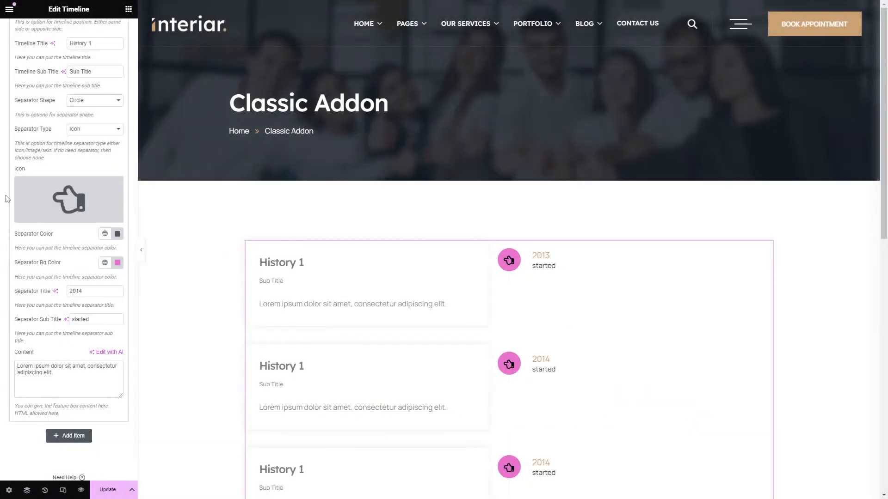
{"action": "scroll", "coordinate": [7, 199], "scroll_direction": "down", "scroll_amount": 1}
{"action": "left_click", "coordinate": [105, 208]}
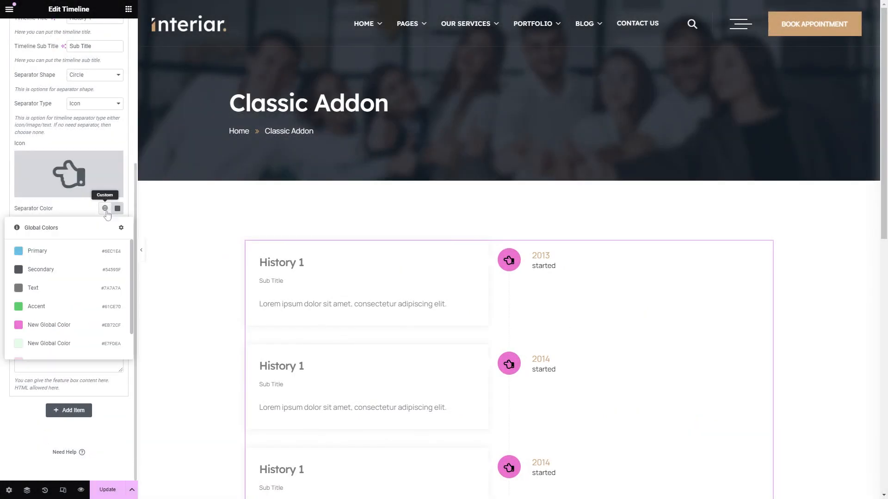
{"action": "left_click", "coordinate": [75, 214]}
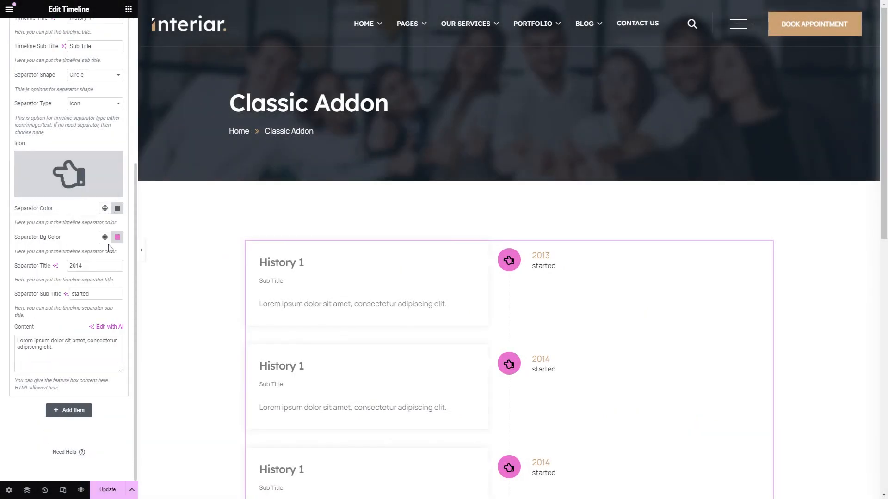
{"action": "left_click", "coordinate": [116, 237]}
{"action": "left_click", "coordinate": [80, 237]}
- Set the third timeline item's separator title to 2015 and collapse the item
{"action": "left_click", "coordinate": [50, 270]}
{"action": "type", "text": "5"}
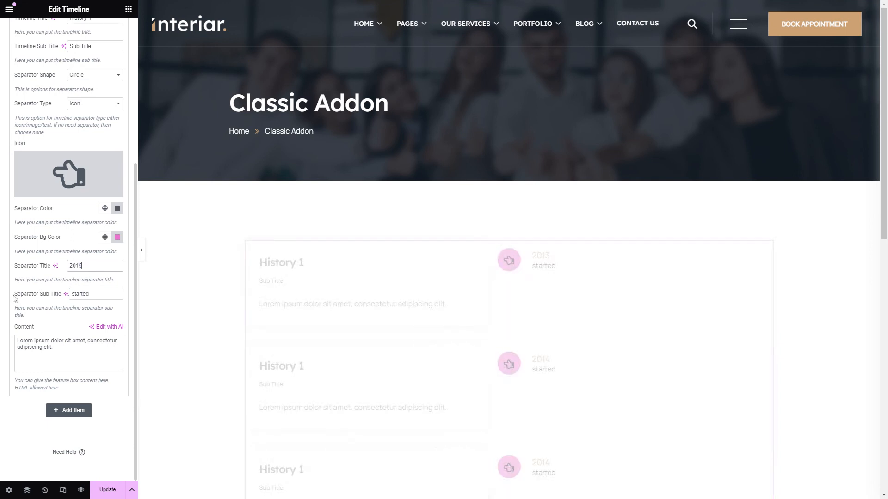
{"action": "left_click_drag", "start_coordinate": [14, 299], "coordinate": [61, 295]}
{"action": "left_click", "coordinate": [89, 341]}
{"action": "left_click_drag", "start_coordinate": [53, 347], "coordinate": [12, 329]}
{"action": "left_click", "coordinate": [69, 330]}
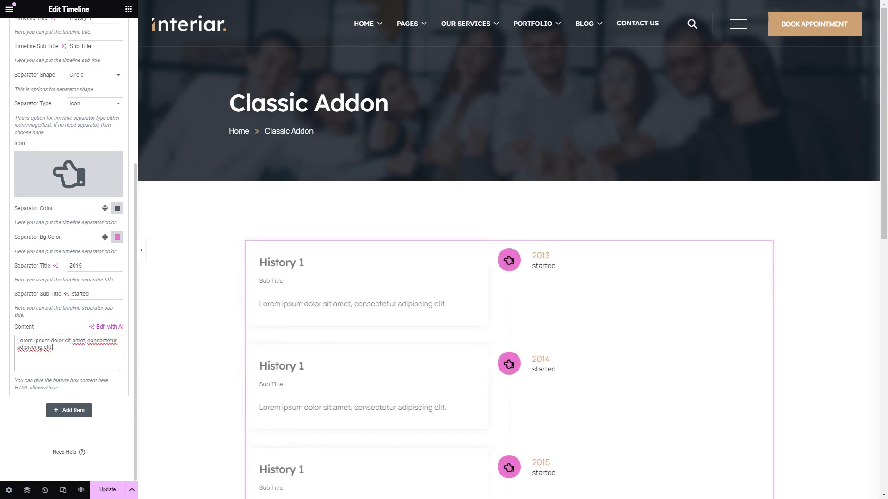
{"action": "scroll", "coordinate": [69, 231], "scroll_direction": "up", "scroll_amount": 4}
{"action": "left_click", "coordinate": [49, 143]}
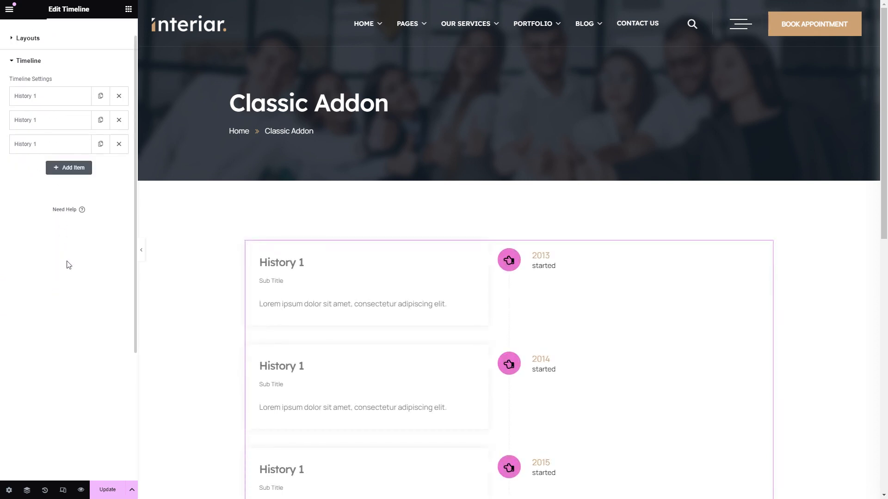
{"action": "scroll", "coordinate": [76, 280], "scroll_direction": "up", "scroll_amount": 1}
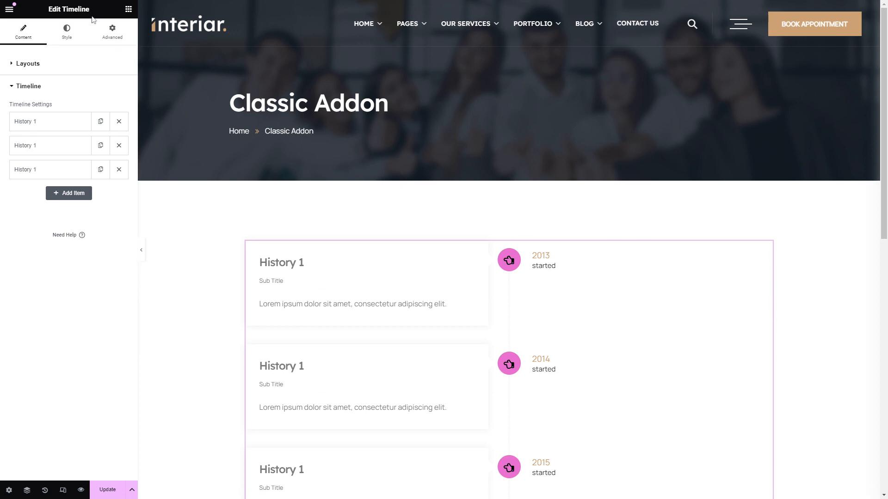
- In the timeline's general style settings, set the margin to 10 and the padding to 30 on all sides
{"action": "left_click", "coordinate": [67, 40]}
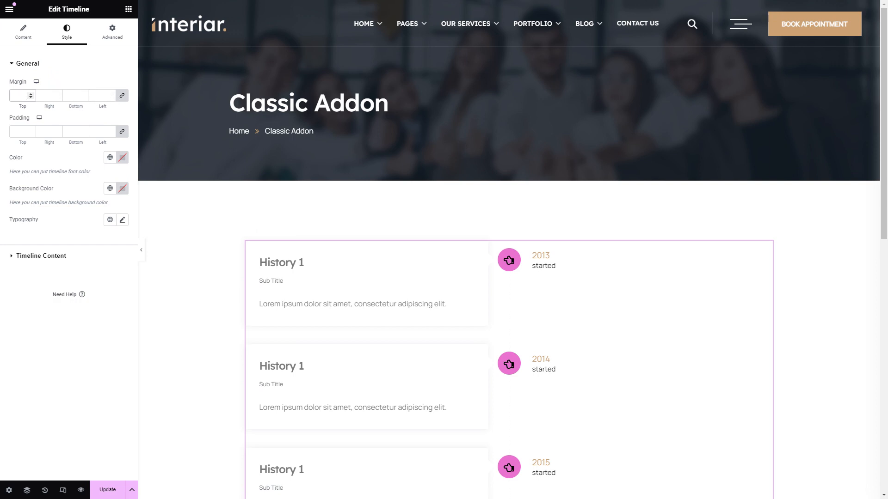
{"action": "left_click", "coordinate": [20, 95]}
{"action": "type", "text": "10"}
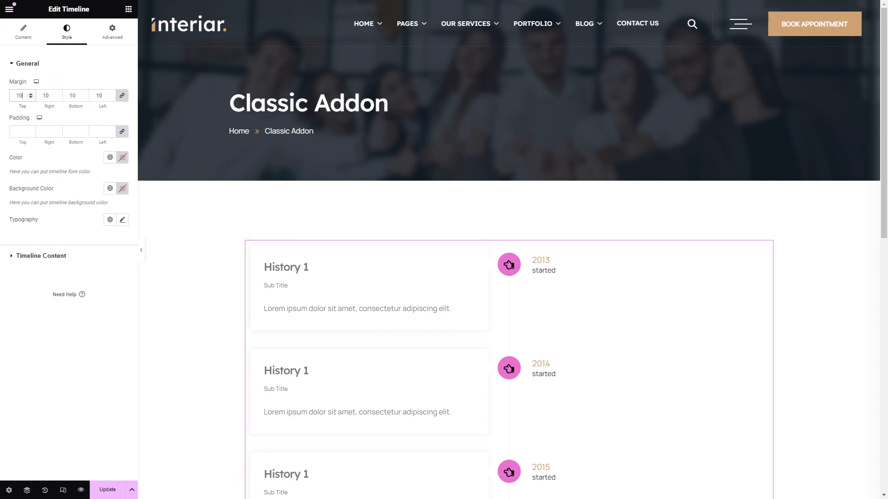
{"action": "left_click", "coordinate": [20, 131]}
{"action": "type", "text": "30"}
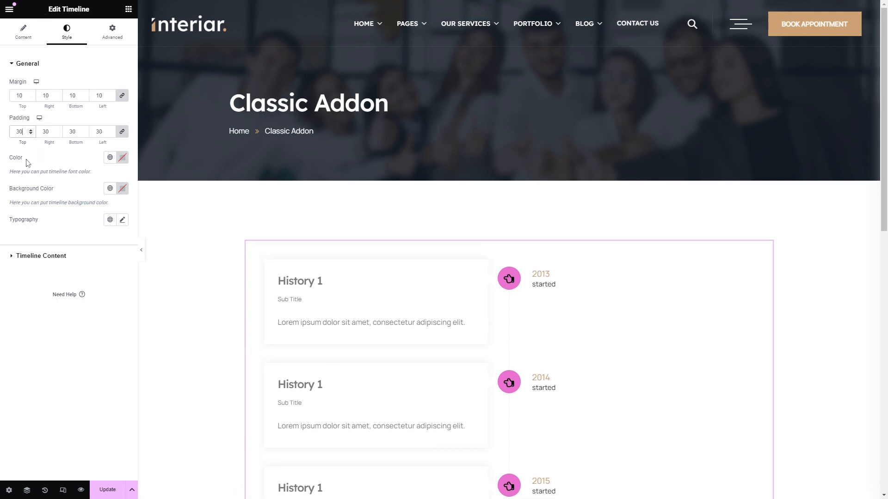
- Set the timeline's general font color to the global Secondary color
{"action": "left_click", "coordinate": [110, 157]}
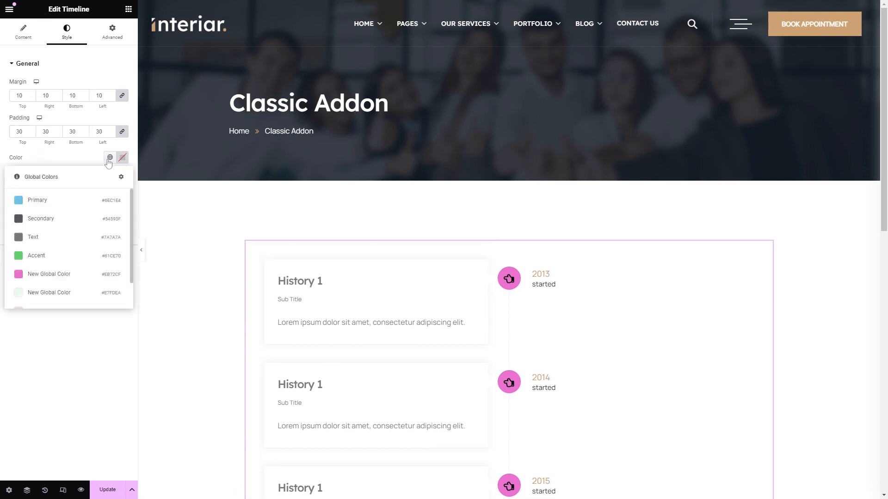
{"action": "left_click", "coordinate": [38, 222]}
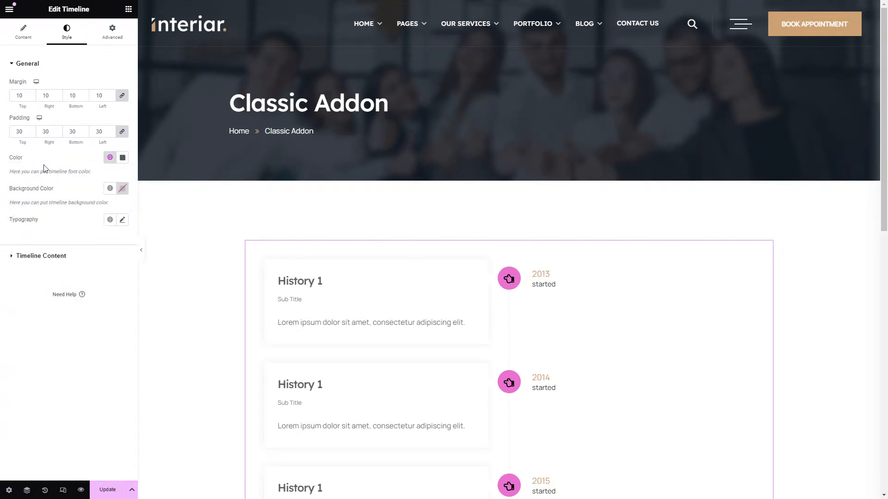
- Try the light green New Global Color (#E7FDEA) as the timeline's background color, and clear it again
{"action": "left_click", "coordinate": [110, 188]}
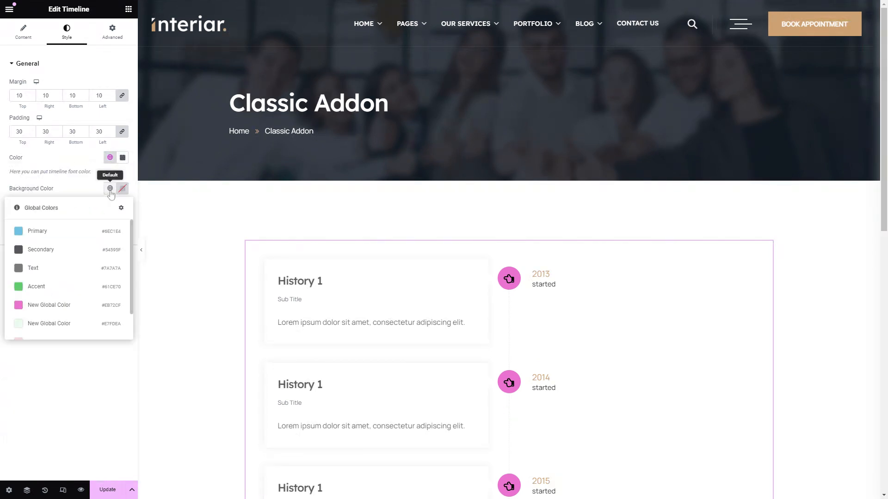
{"action": "left_click", "coordinate": [66, 326]}
{"action": "scroll", "coordinate": [561, 287], "scroll_direction": "down", "scroll_amount": 4}
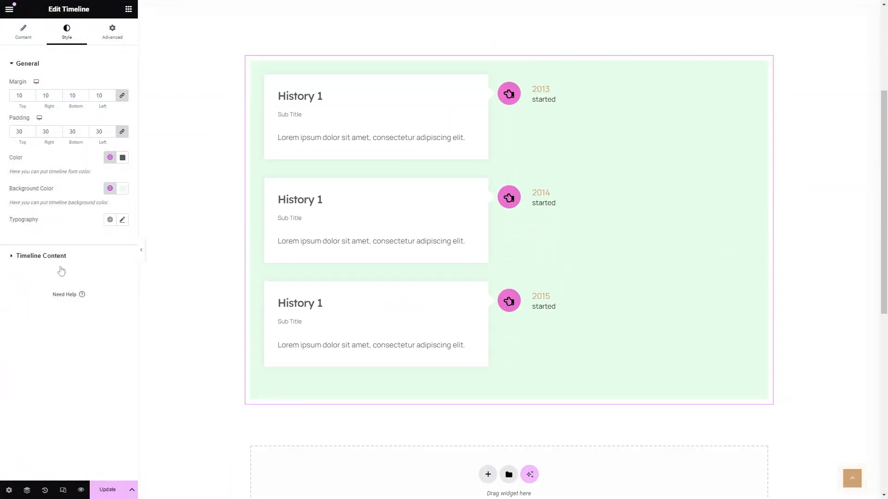
{"action": "left_click", "coordinate": [122, 189]}
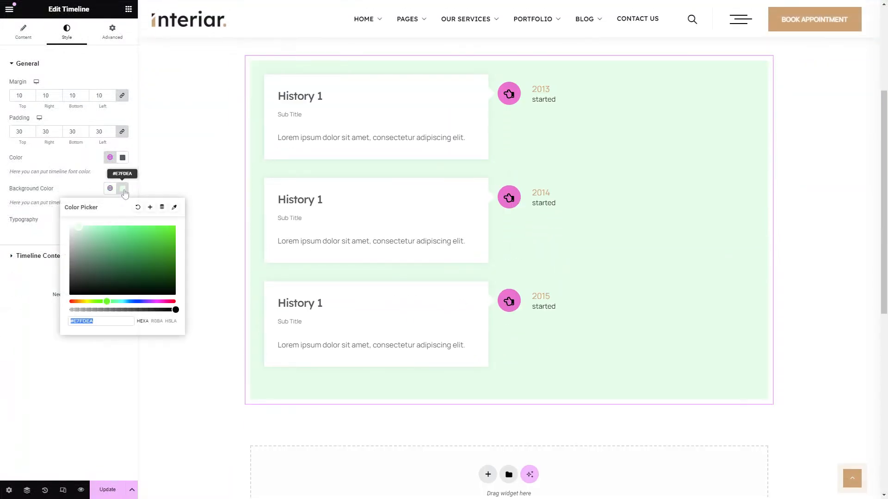
{"action": "left_click", "coordinate": [137, 207]}
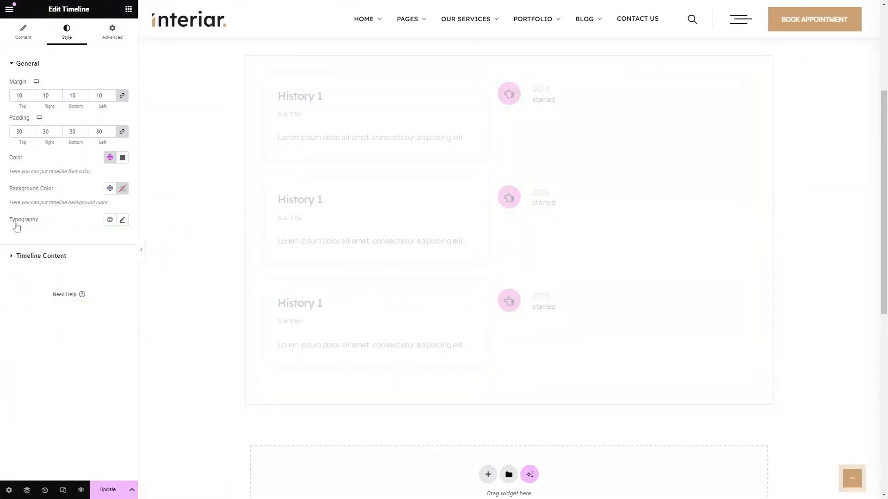
- Examine the timeline's general typography options and open the Timeline Content style settings
{"action": "left_click", "coordinate": [122, 220]}
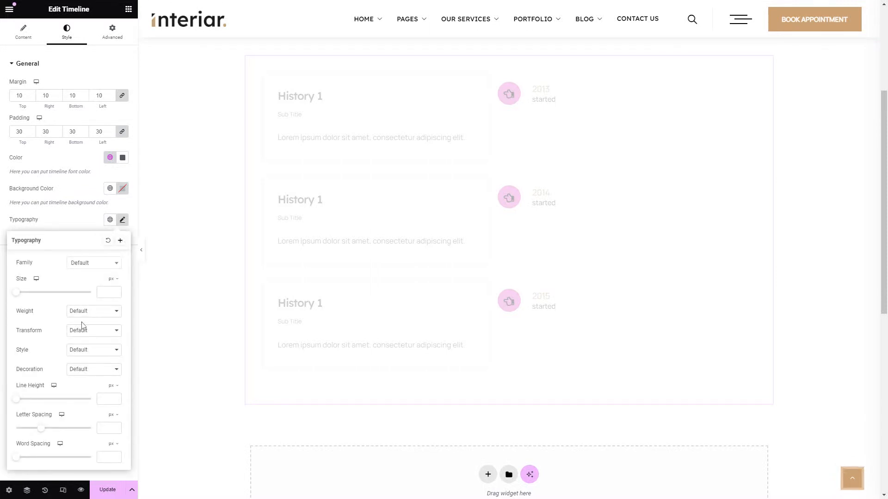
{"action": "left_click", "coordinate": [35, 220]}
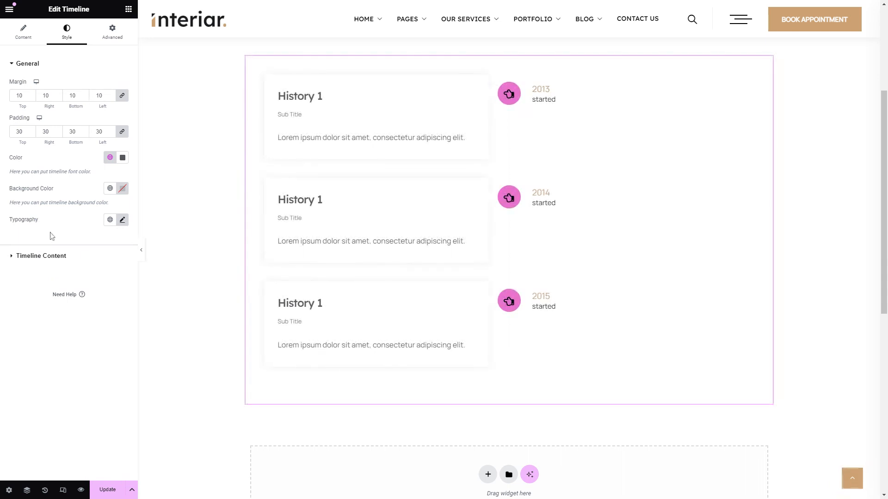
{"action": "left_click", "coordinate": [80, 260]}
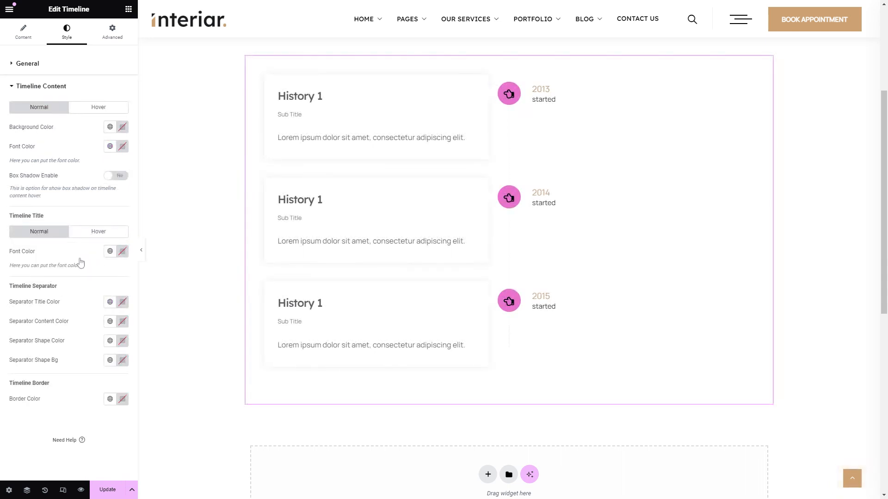
- Give the timeline content's normal state the light green New Global Color (#E7FDEA) as background and the global Secondary color as font color
{"action": "left_click", "coordinate": [109, 126]}
{"action": "scroll", "coordinate": [87, 250], "scroll_direction": "down", "scroll_amount": 2}
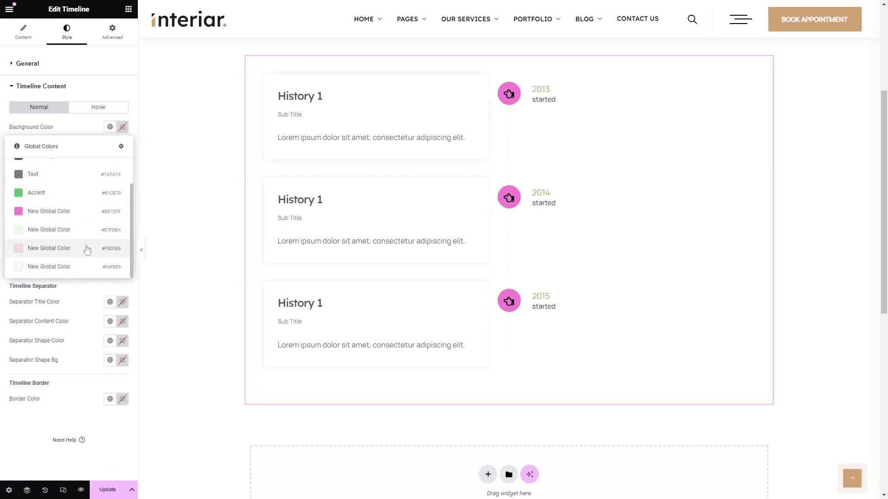
{"action": "left_click", "coordinate": [71, 231]}
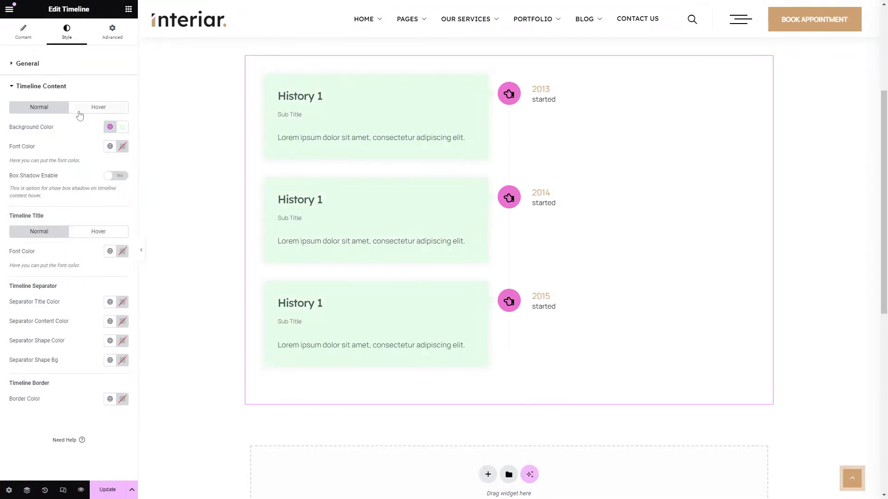
{"action": "left_click", "coordinate": [109, 146]}
{"action": "scroll", "coordinate": [58, 239], "scroll_direction": "down", "scroll_amount": 1}
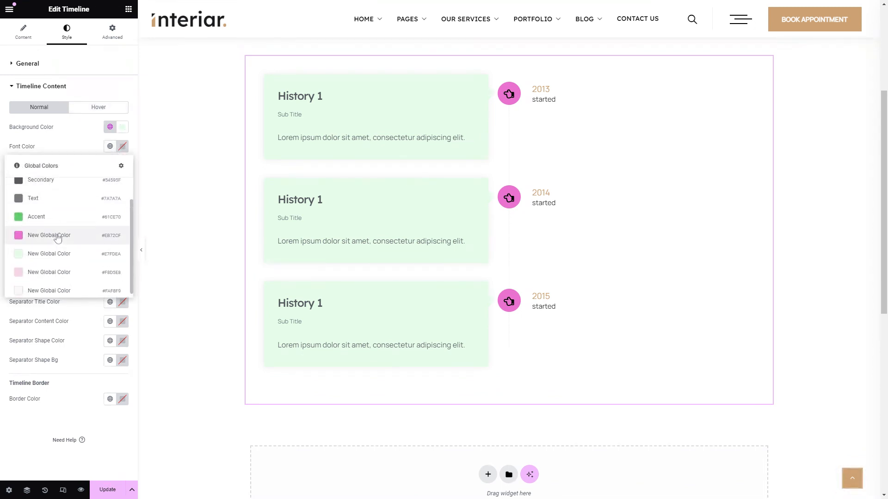
{"action": "scroll", "coordinate": [55, 218], "scroll_direction": "up", "scroll_amount": 1}
{"action": "left_click", "coordinate": [52, 209]}
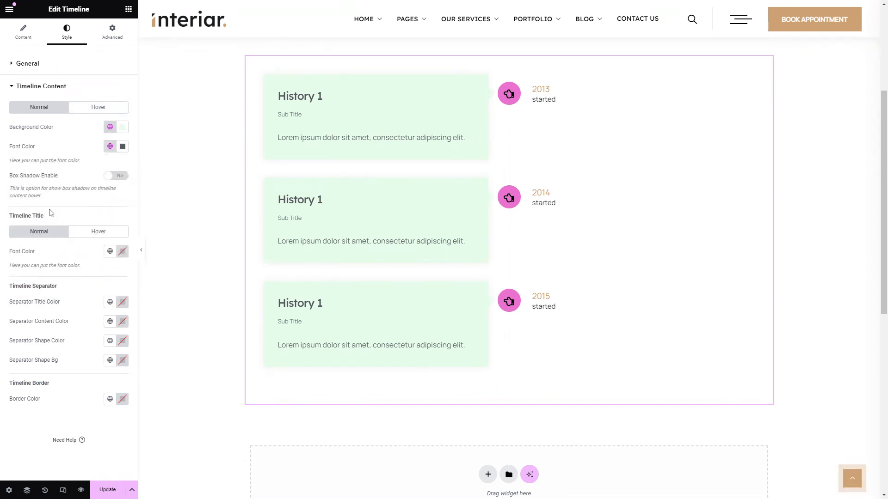
- Set the timeline content's hover background color to the light pink New Global Color
{"action": "left_click", "coordinate": [86, 106]}
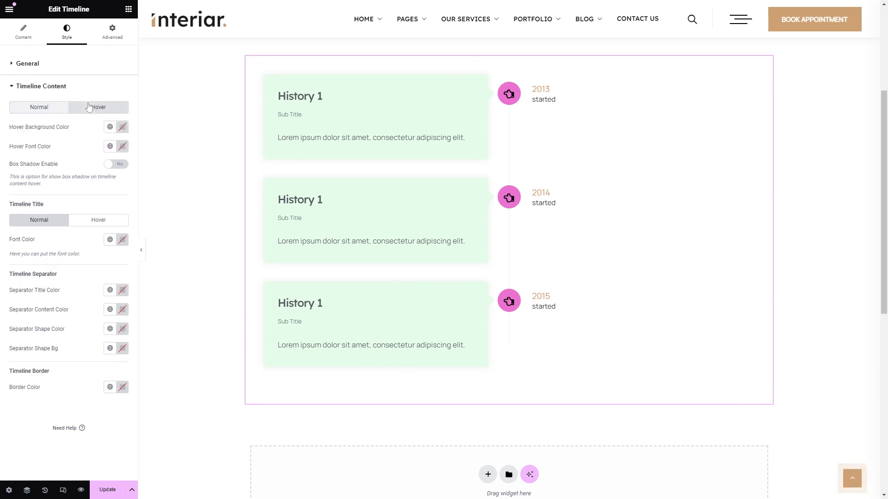
{"action": "left_click", "coordinate": [110, 127]}
{"action": "scroll", "coordinate": [60, 264], "scroll_direction": "down", "scroll_amount": 1}
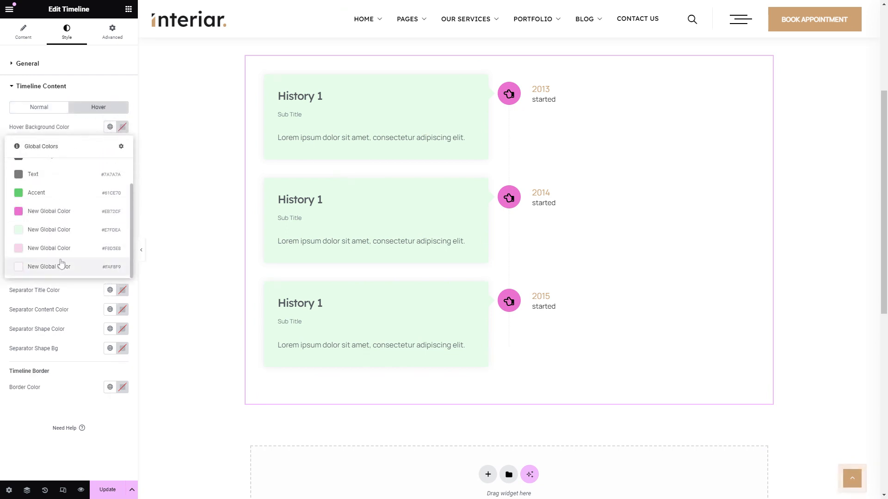
{"action": "left_click", "coordinate": [60, 253]}
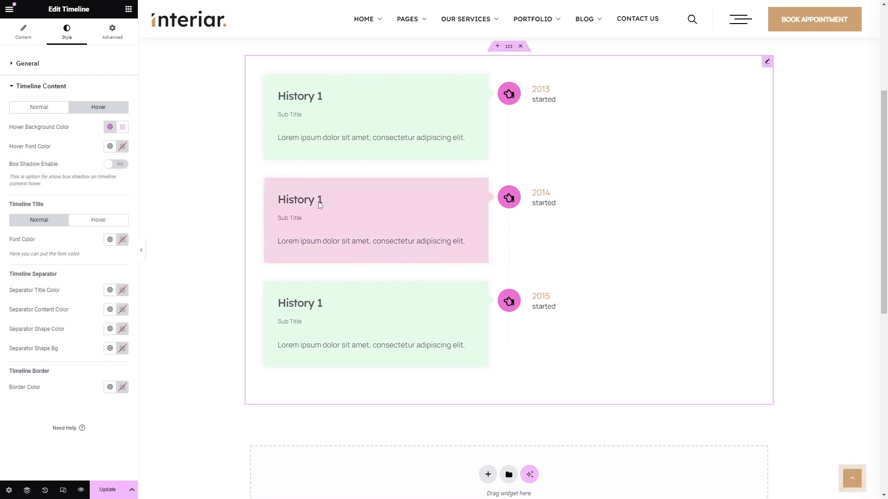
- Enable the timeline content's normal-state box shadow with horizontal -1, vertical -6, blur 10 and spread -11
{"action": "left_click", "coordinate": [41, 107]}
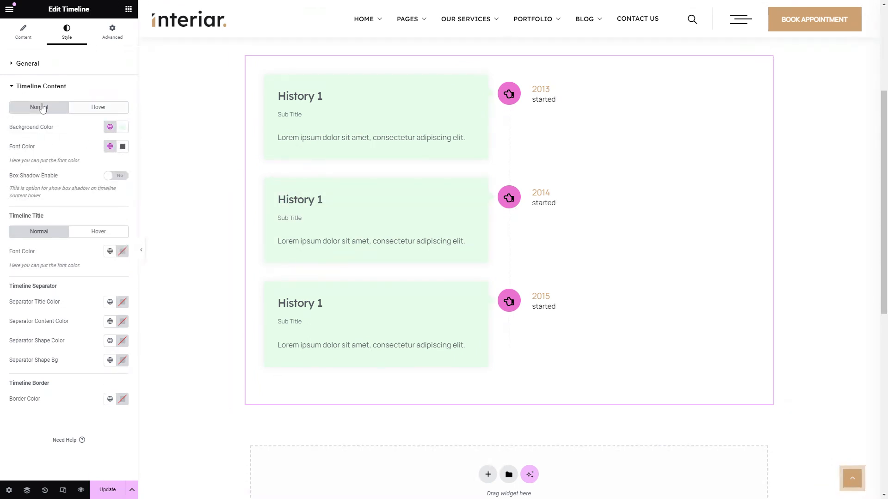
{"action": "left_click", "coordinate": [122, 179]}
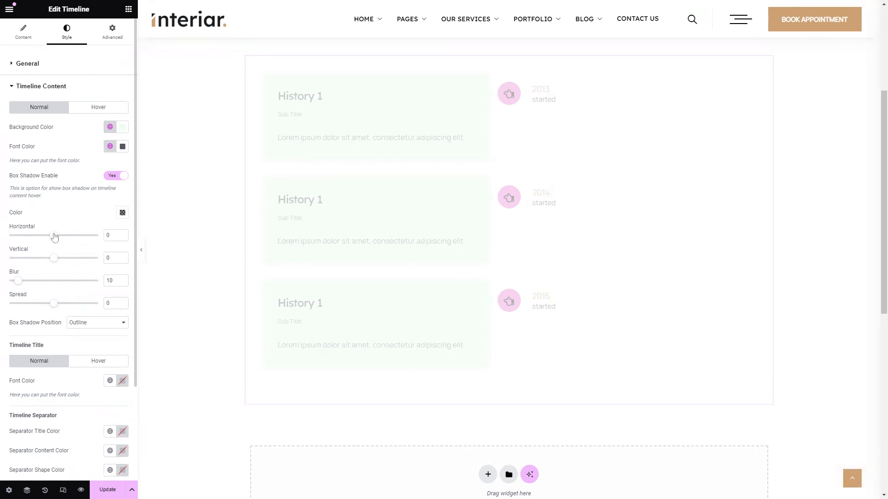
{"action": "left_click_drag", "start_coordinate": [53, 235], "coordinate": [13, 281]}
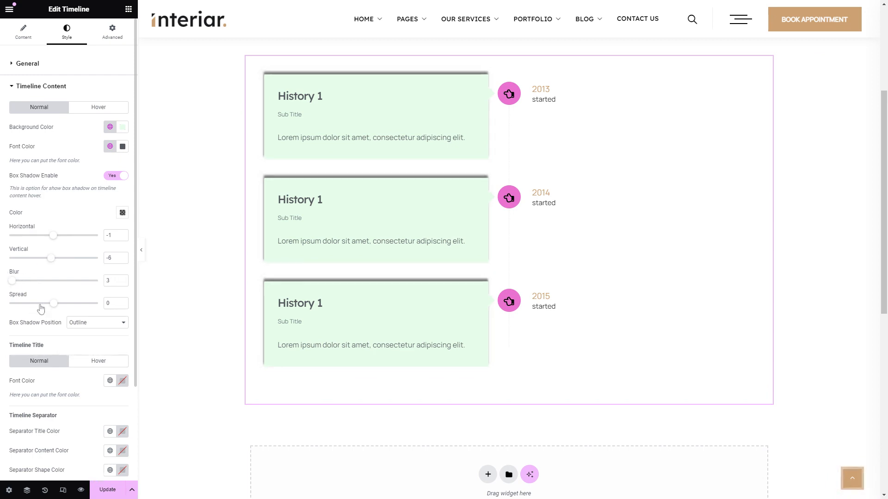
{"action": "left_click_drag", "start_coordinate": [54, 303], "coordinate": [52, 308]}
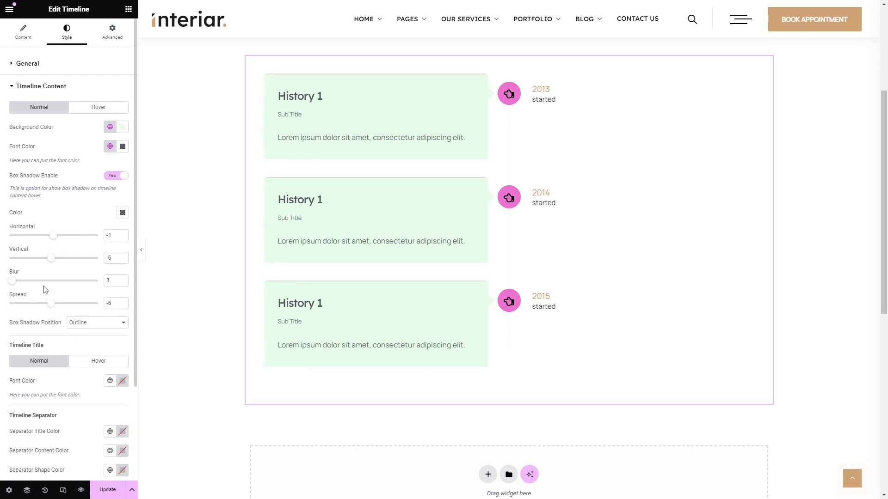
{"action": "left_click_drag", "start_coordinate": [51, 307], "coordinate": [50, 309]}
{"action": "left_click_drag", "start_coordinate": [12, 281], "coordinate": [49, 307]}
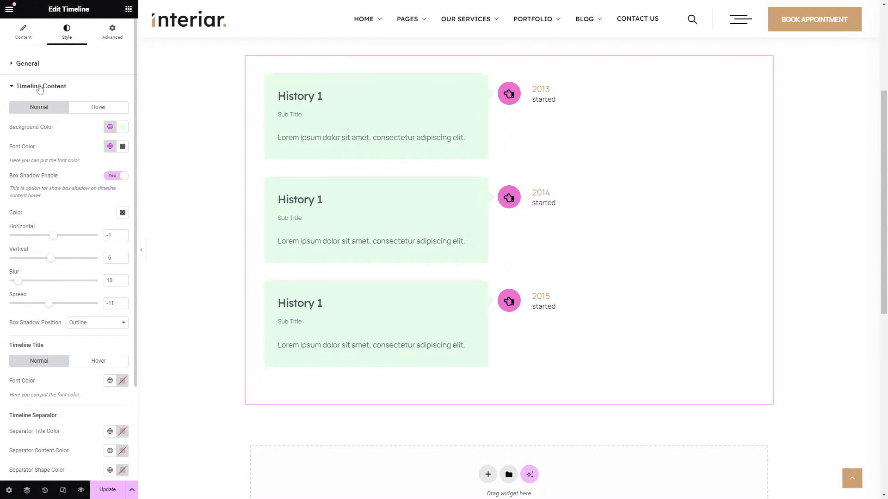
- Try the global Accent color on the timeline title's normal font, and set it to the global Primary color instead
{"action": "scroll", "coordinate": [79, 337], "scroll_direction": "down", "scroll_amount": 3}
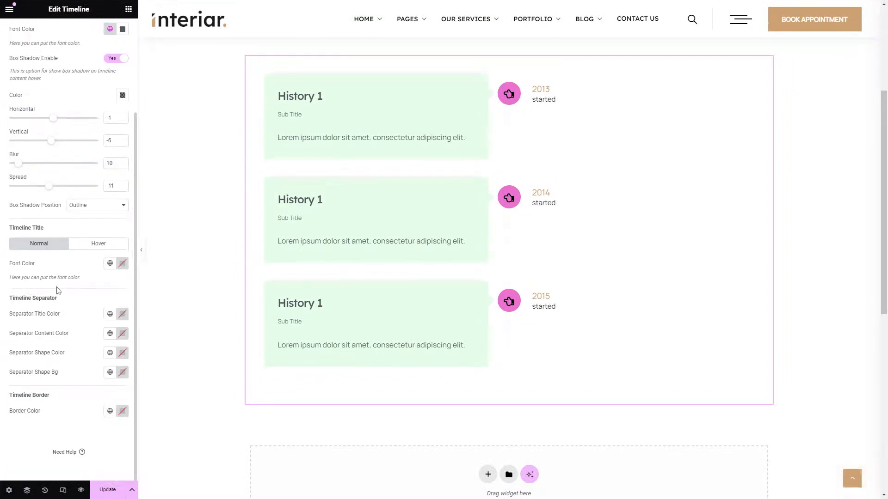
{"action": "left_click", "coordinate": [107, 266]}
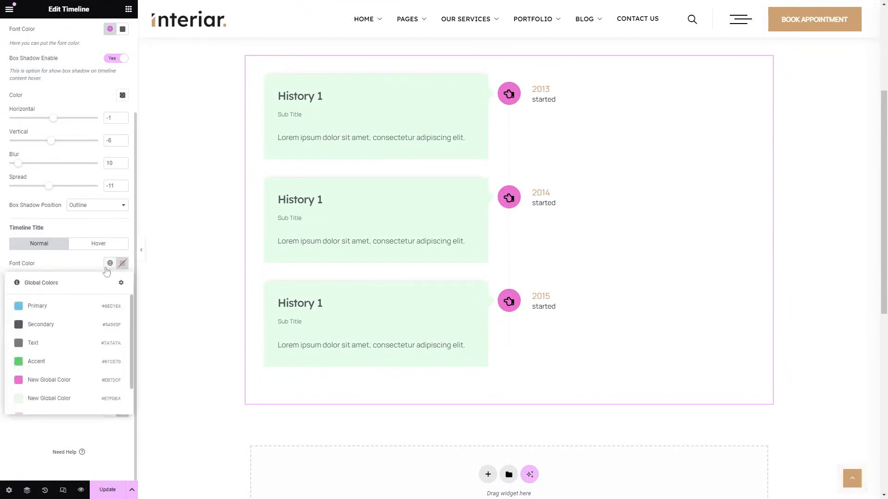
{"action": "left_click", "coordinate": [59, 363]}
{"action": "left_click", "coordinate": [111, 267]}
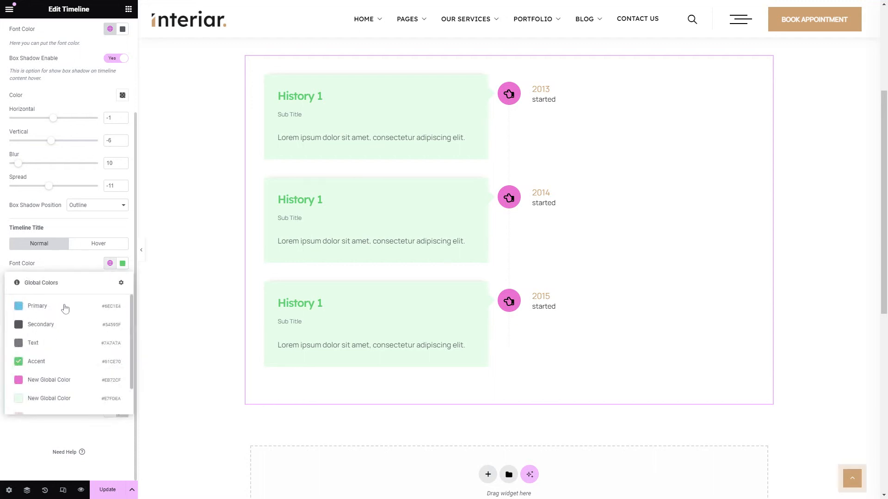
{"action": "left_click", "coordinate": [65, 307]}
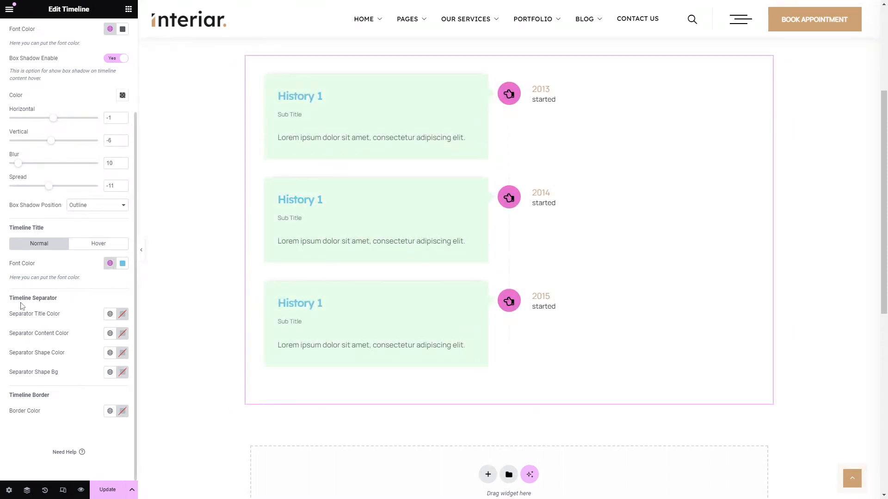
- Set the separator title color to the global Accent color and the separator content color to the global Secondary color
{"action": "left_click", "coordinate": [110, 314]}
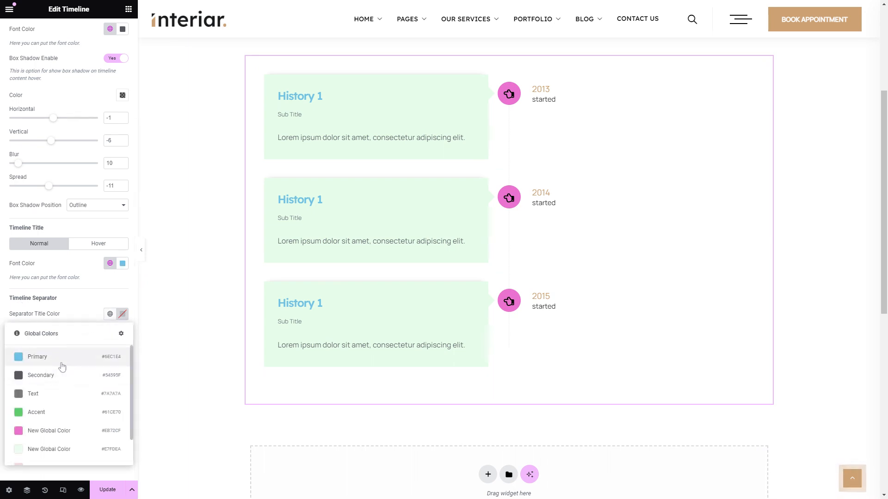
{"action": "left_click", "coordinate": [54, 412]}
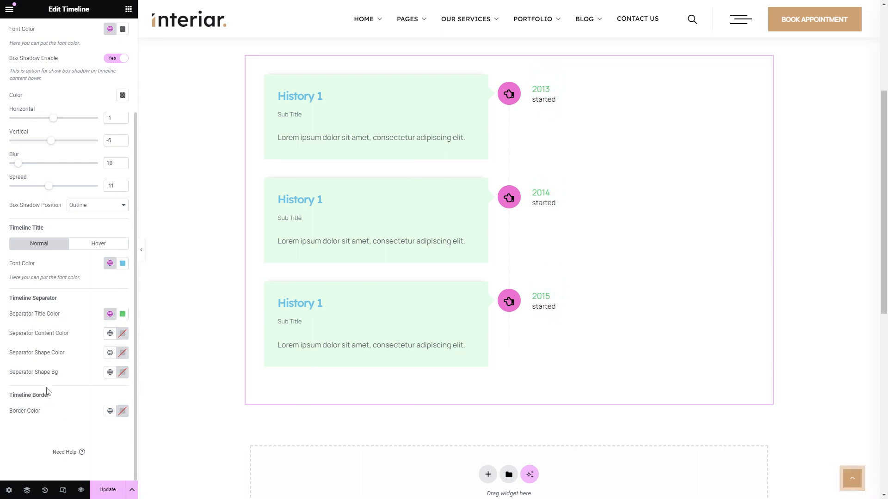
{"action": "left_click", "coordinate": [111, 334]}
{"action": "scroll", "coordinate": [69, 429], "scroll_direction": "down", "scroll_amount": 2}
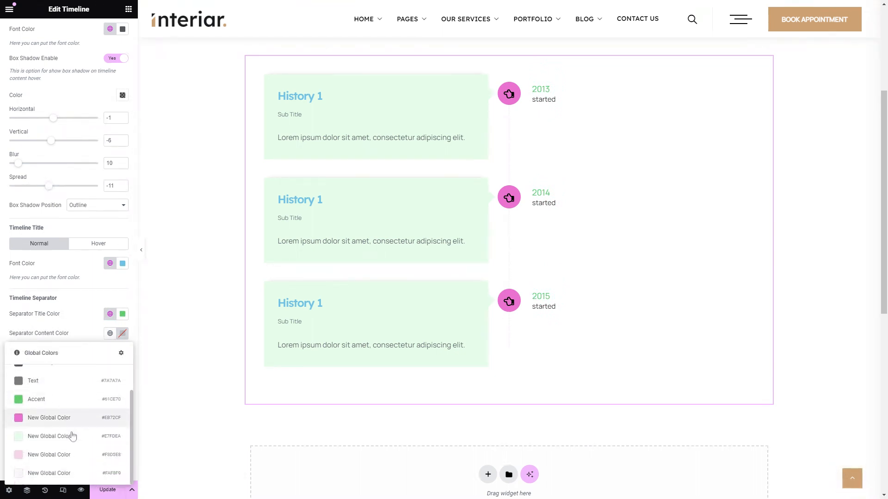
{"action": "scroll", "coordinate": [76, 423], "scroll_direction": "up", "scroll_amount": 2}
{"action": "left_click", "coordinate": [60, 376]}
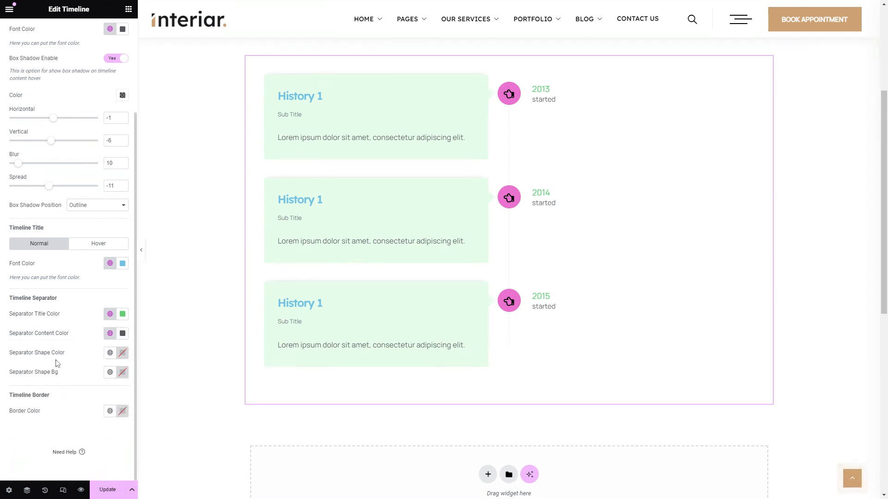
{"action": "left_click", "coordinate": [111, 354]}
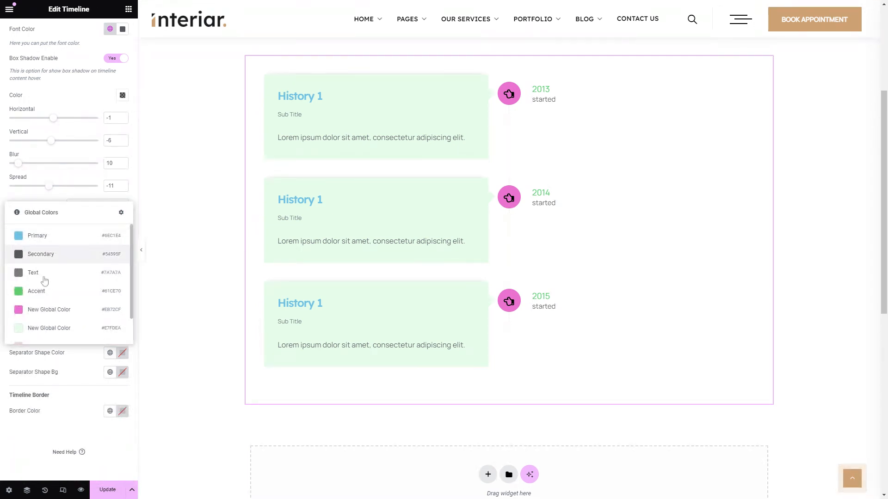
{"action": "scroll", "coordinate": [56, 291], "scroll_direction": "down", "scroll_amount": 2}
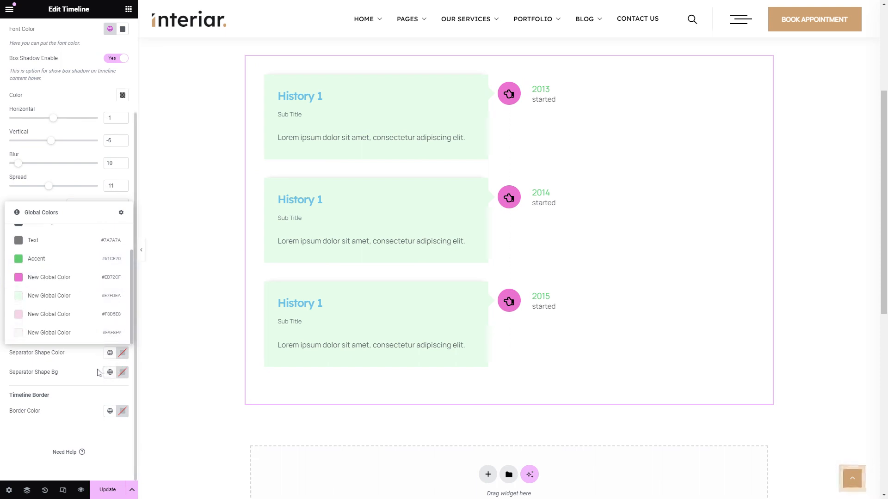
{"action": "left_click", "coordinate": [48, 376]}
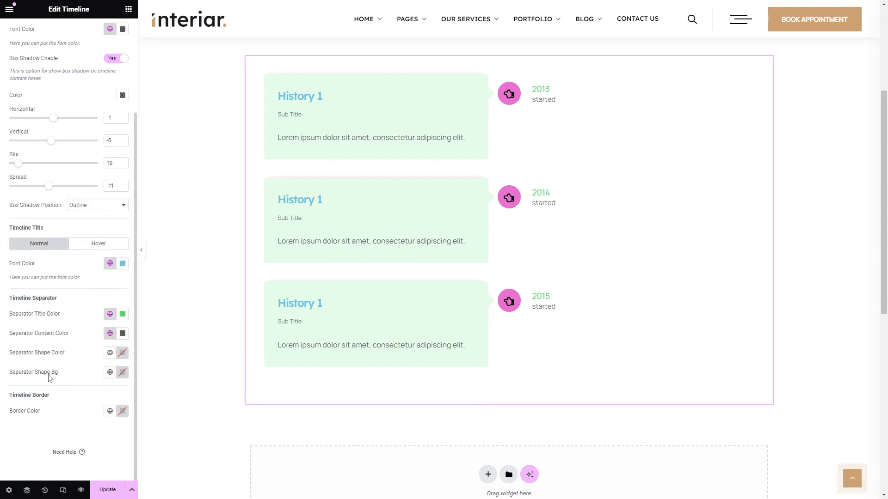
{"action": "left_click", "coordinate": [110, 375]}
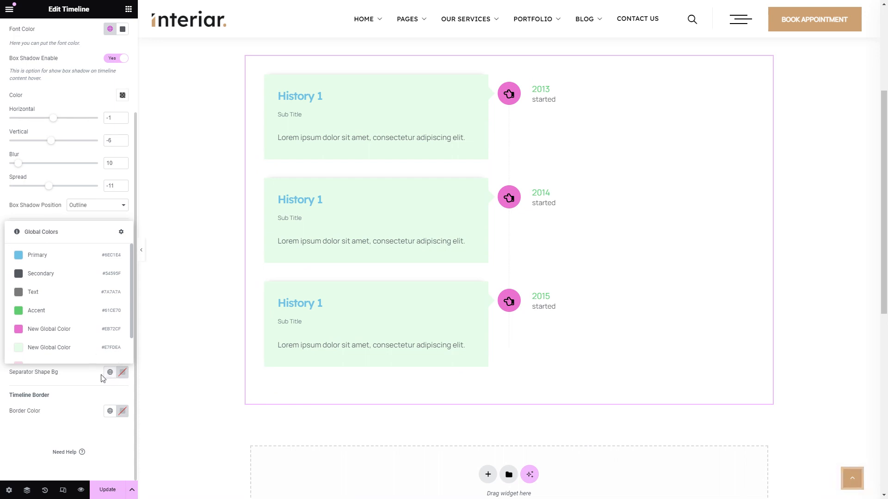
{"action": "left_click", "coordinate": [103, 378]}
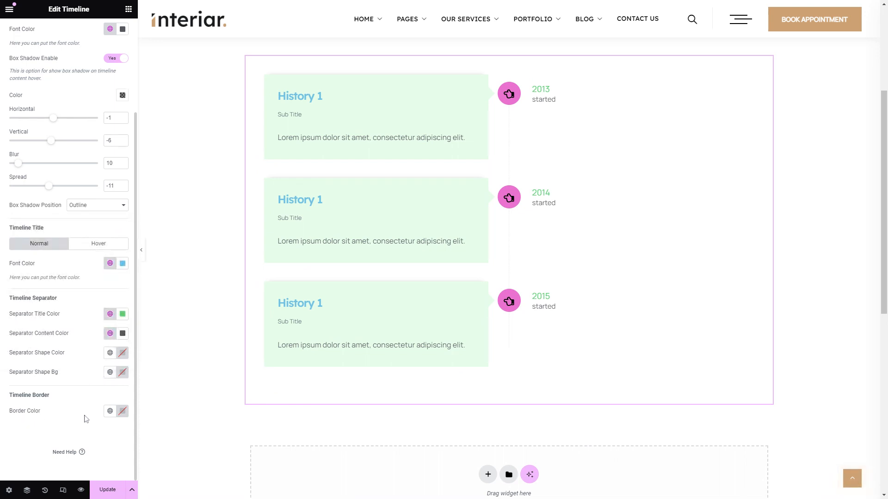
- Set the timeline's border color to the global Text color and preview the page with the editing panel hidden
{"action": "left_click", "coordinate": [109, 411]}
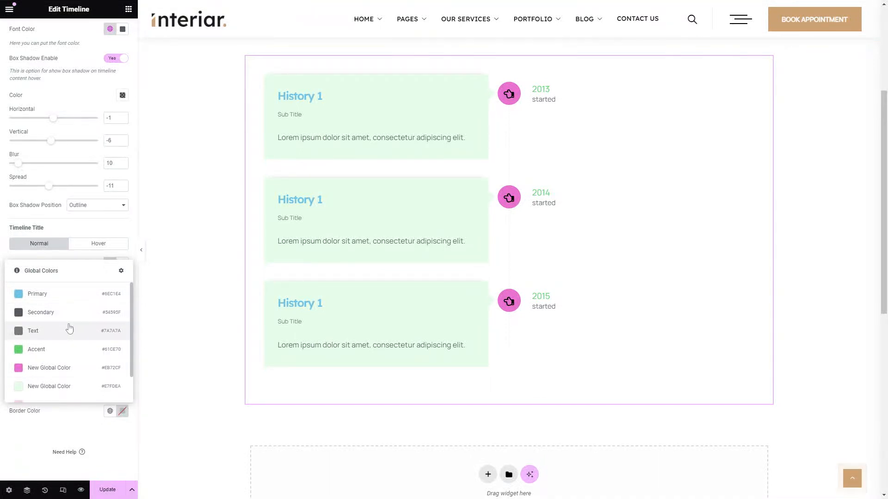
{"action": "scroll", "coordinate": [68, 329], "scroll_direction": "down", "scroll_amount": 1}
{"action": "scroll", "coordinate": [68, 330], "scroll_direction": "up", "scroll_amount": 1}
{"action": "left_click", "coordinate": [55, 331]}
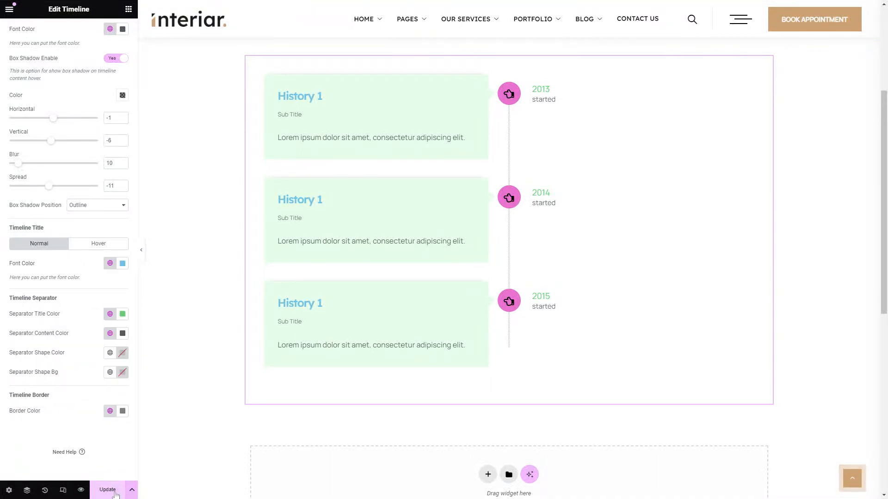
{"action": "left_click", "coordinate": [142, 252]}
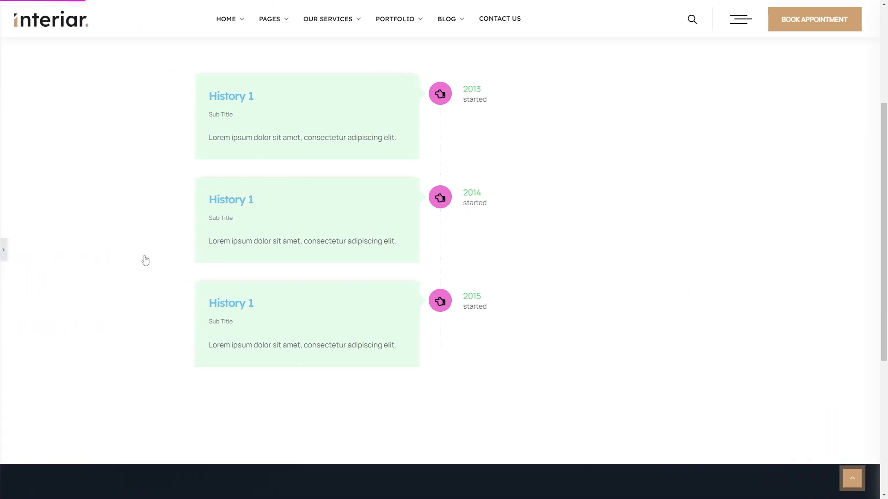